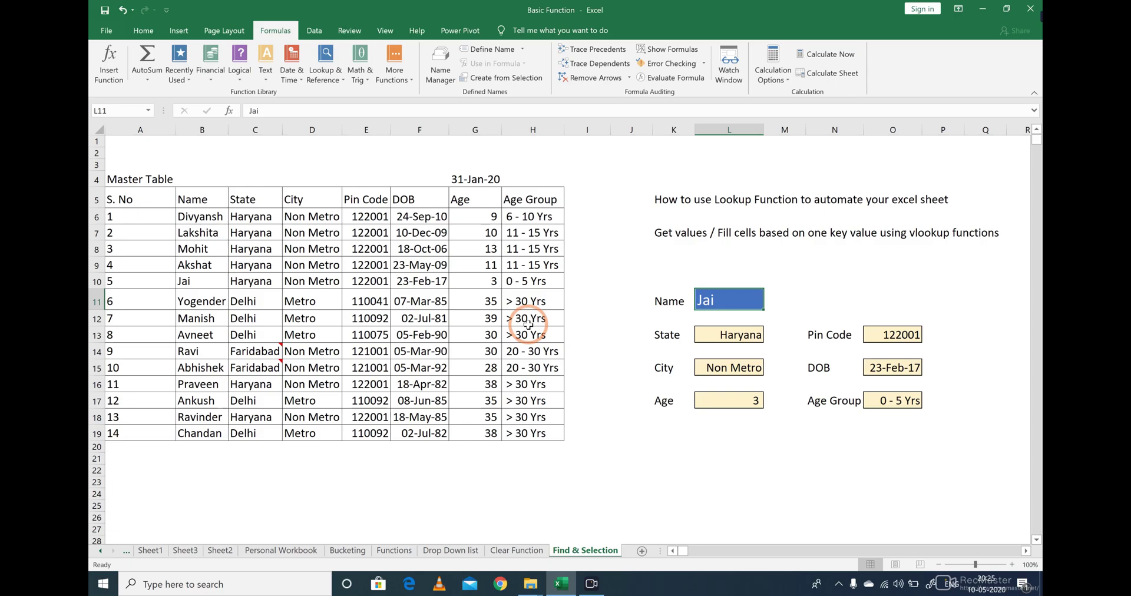
- Clear the Name cell L11 in the lookup form
key("Delete")
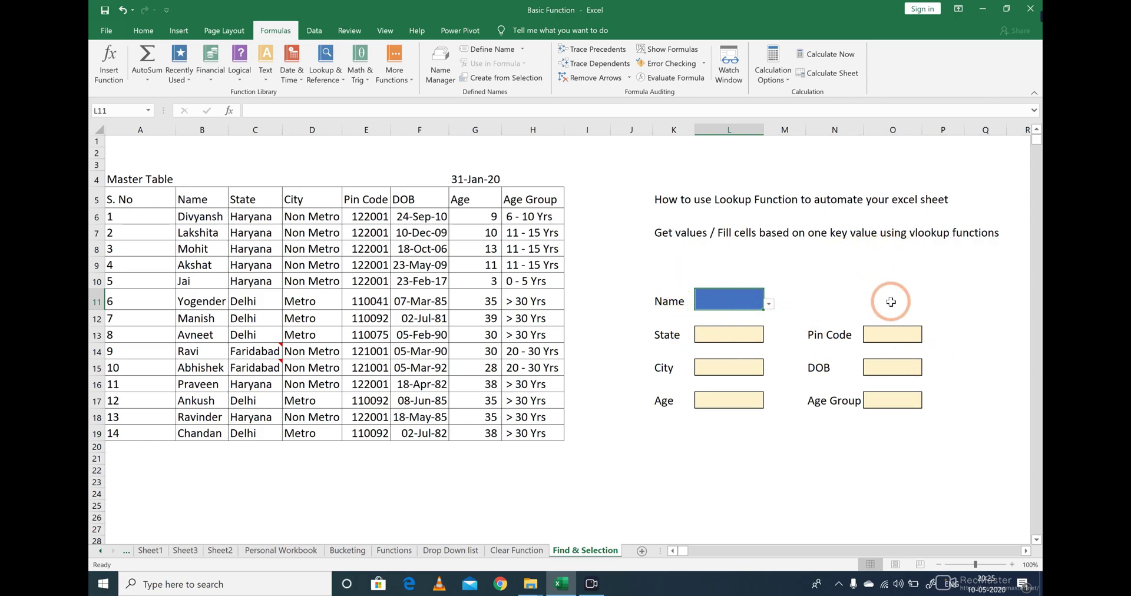
left_click_drag(685, 322, 934, 419)
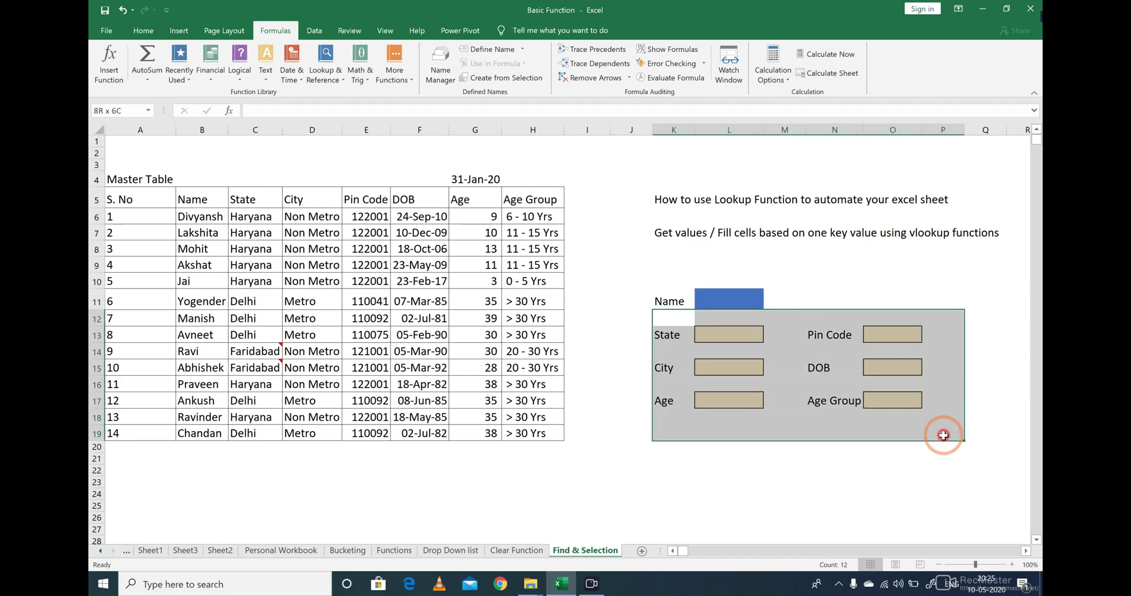
left_click(746, 307)
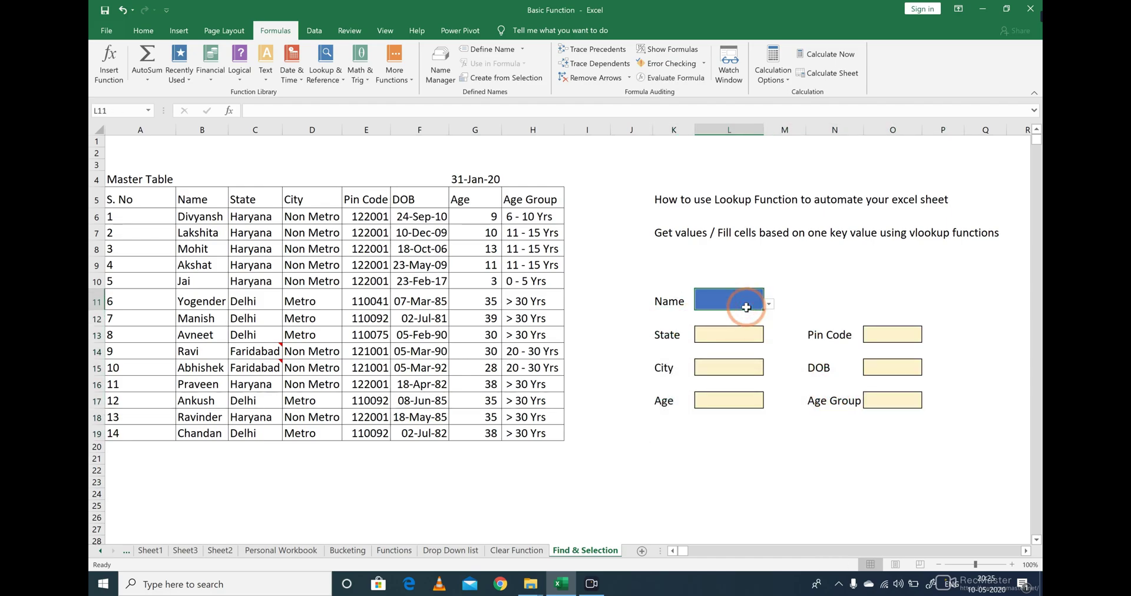
- Set the Name cell L11 to the seventh entry of its drop-down list
key("alt+Down")
key("Down")
key("Down")
key("Down")
key("Down")
key("Down")
key("Down")
key("Down")
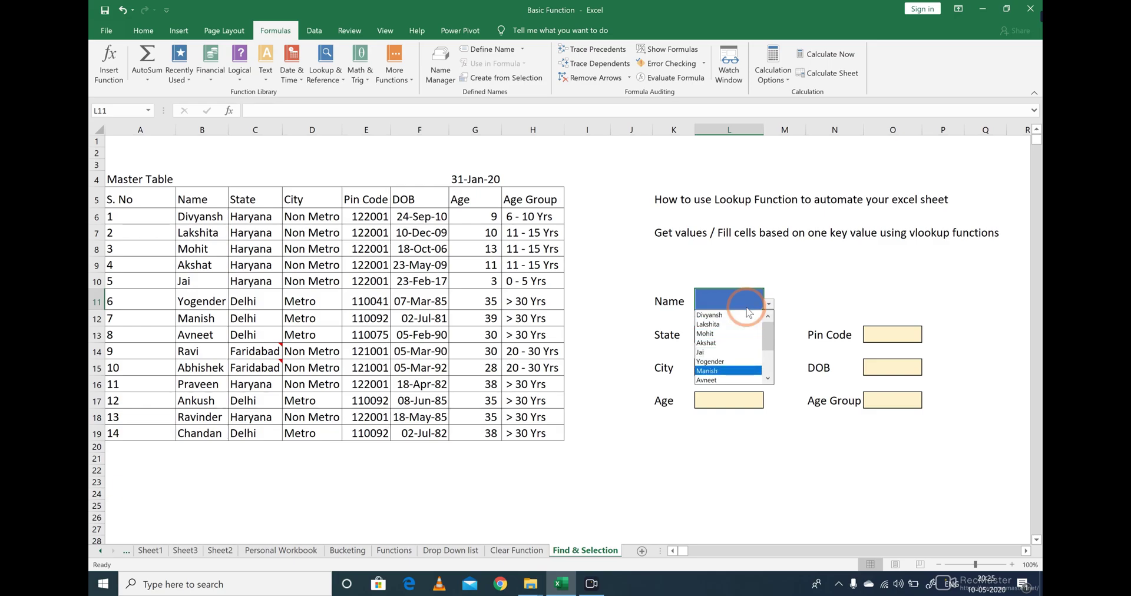
key("Return")
- Examine the filled-in form results and the lookup formula behind the City cell L15
key("Down")
key("Down")
key("Down")
key("Up")
key("Right")
key("Right")
key("Right")
key("Left")
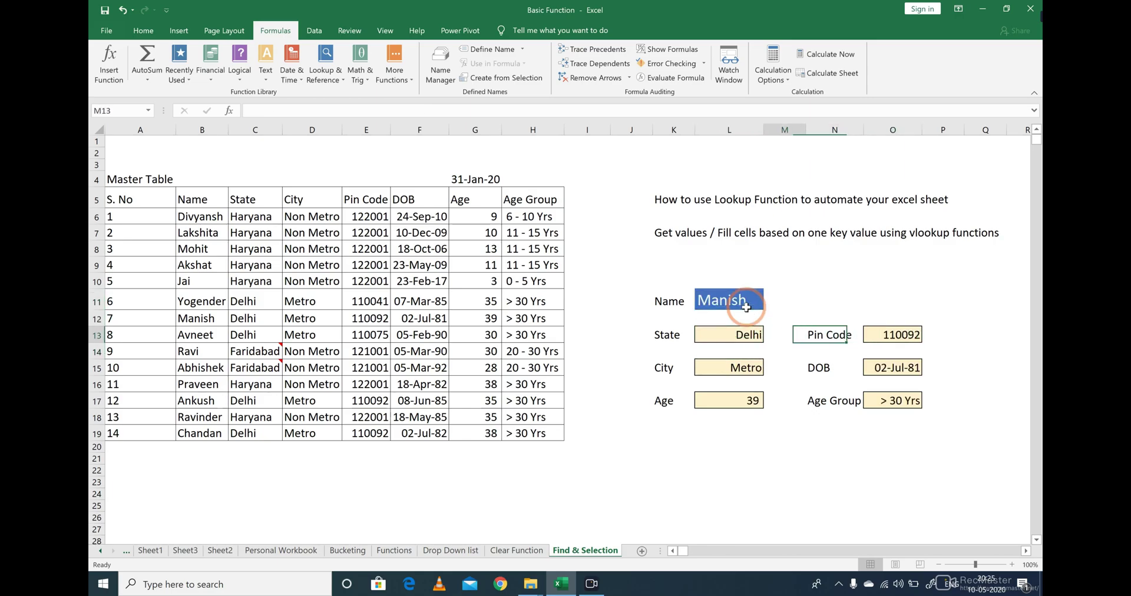
key("Left")
key("Left")
key("Down")
key("Down")
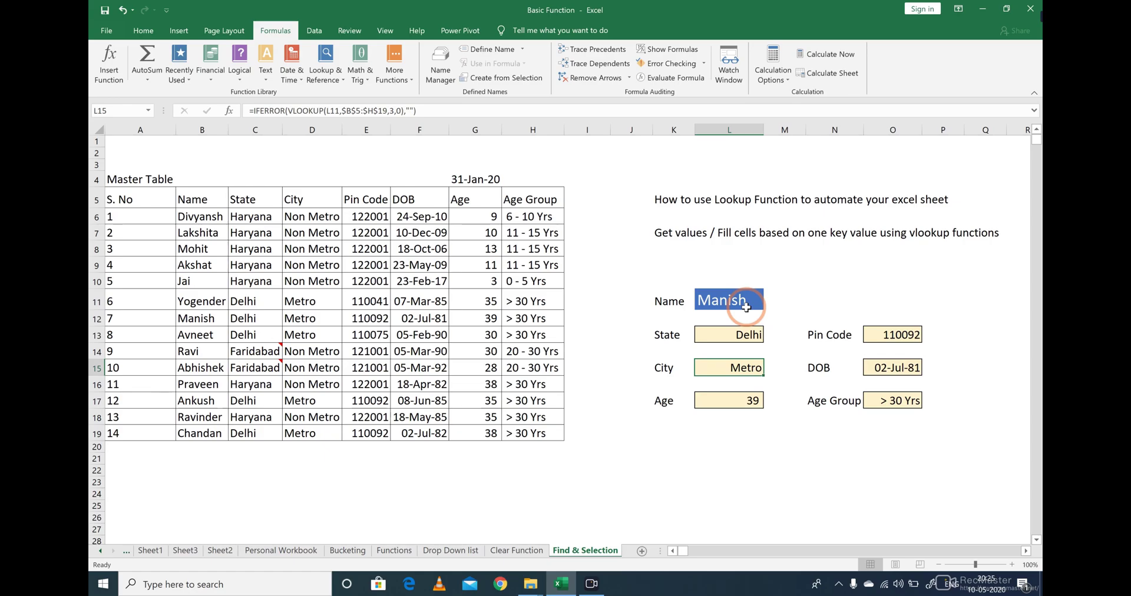
- Erase the existing formula in the State cell L13, keeping only the equals sign
left_click(733, 334)
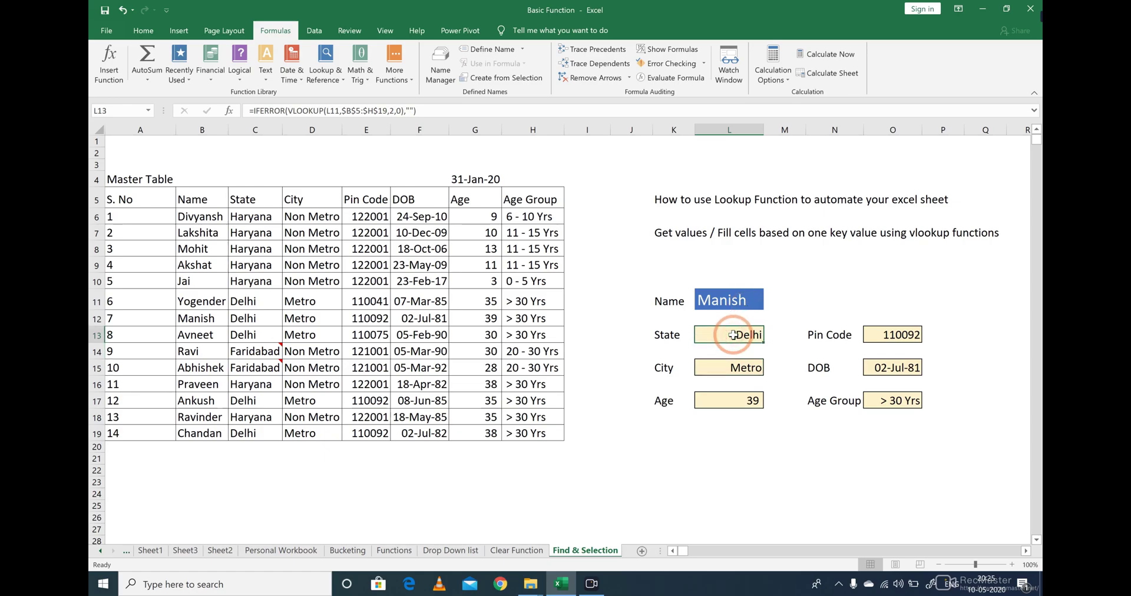
double_click(733, 334)
key("BackSpace")
key("BackSpace")
key("BackSpace")
key("BackSpace")
key("BackSpace")
key("BackSpace")
key("BackSpace")
key("BackSpace")
key("BackSpace")
key("BackSpace")
key("BackSpace")
key("BackSpace")
key("BackSpace")
key("BackSpace")
key("BackSpace")
key("BackSpace")
key("BackSpace")
key("BackSpace")
key("BackSpace")
key("BackSpace")
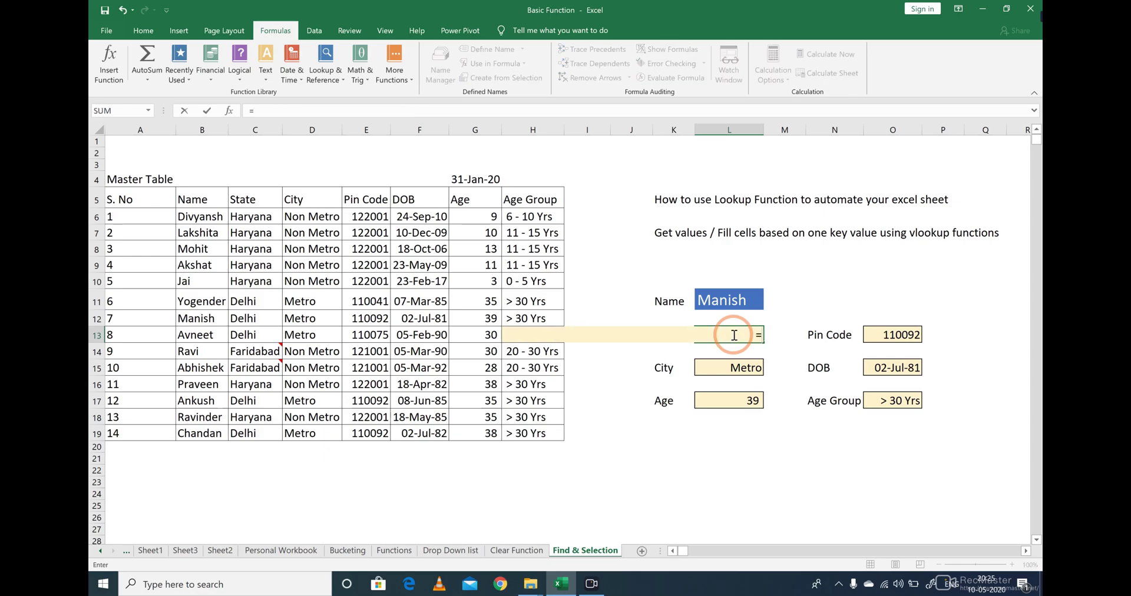
- Enter =VLOOKUP(L11,$B$5:$H$19,2,0) in the State cell L13, using absolute references for the master table
type("vl")
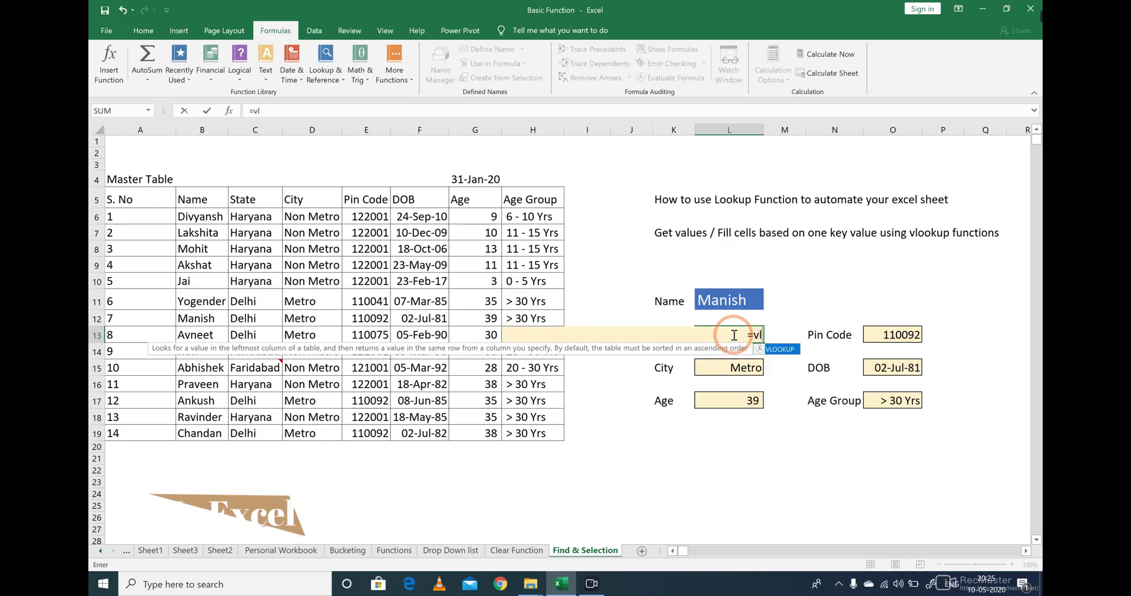
type("ookup(")
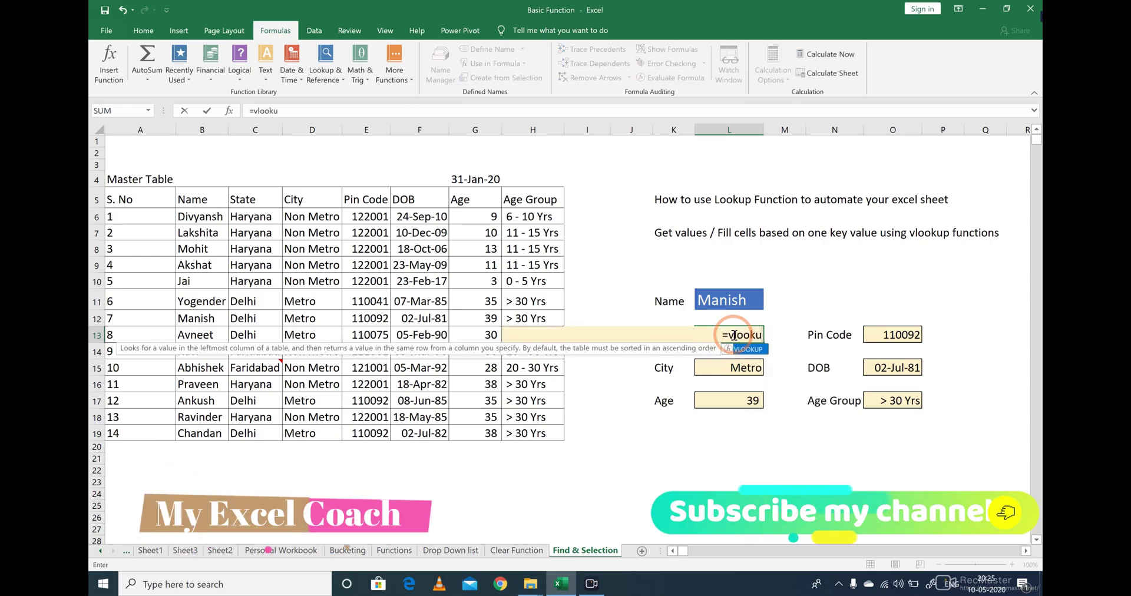
key("Up")
key("Up")
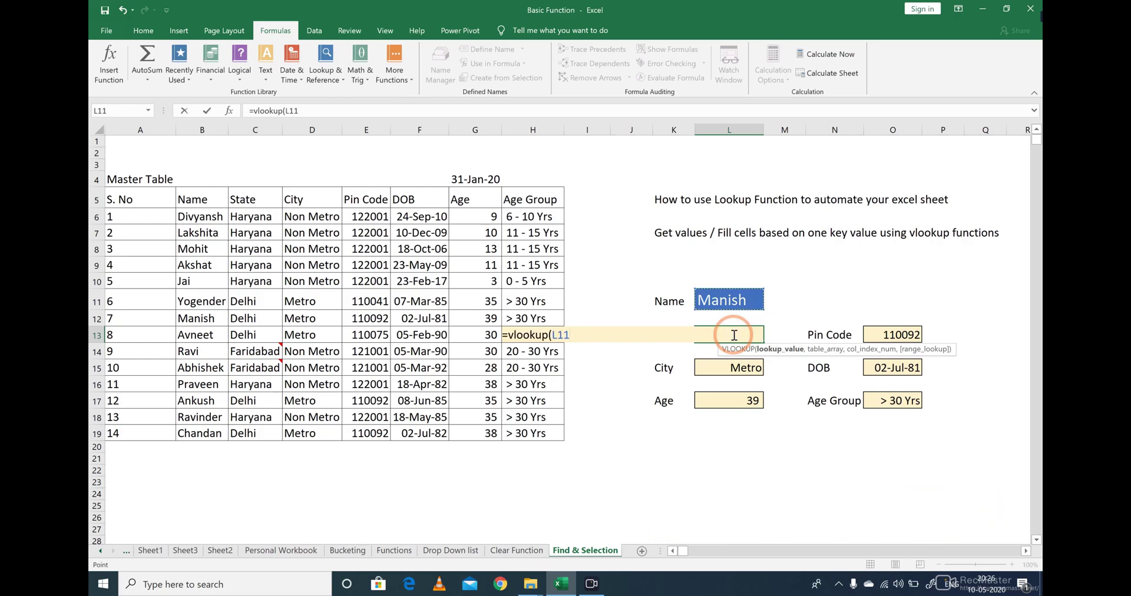
type(",")
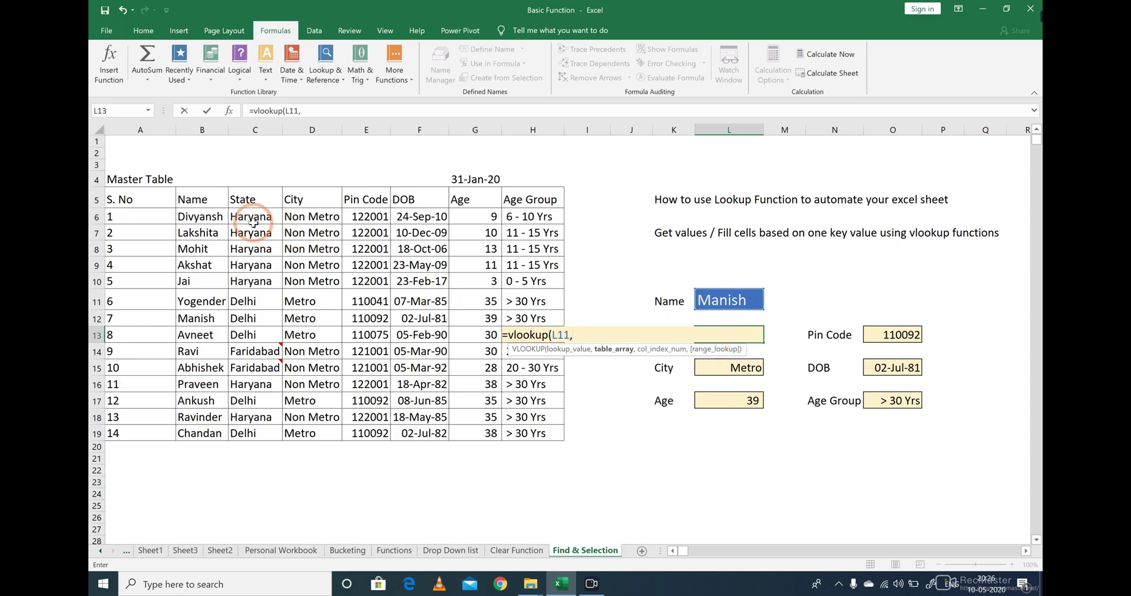
left_click(211, 203)
key("ctrl+shift+Down")
key("ctrl+shift+Right")
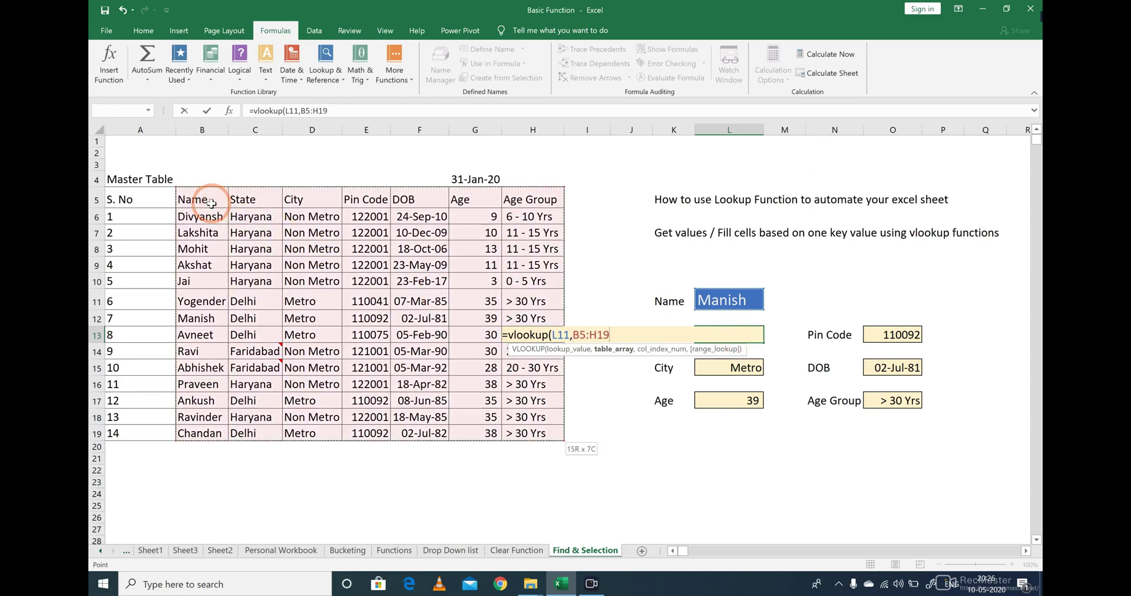
key("F4")
type(",2,0)")
key("Return")
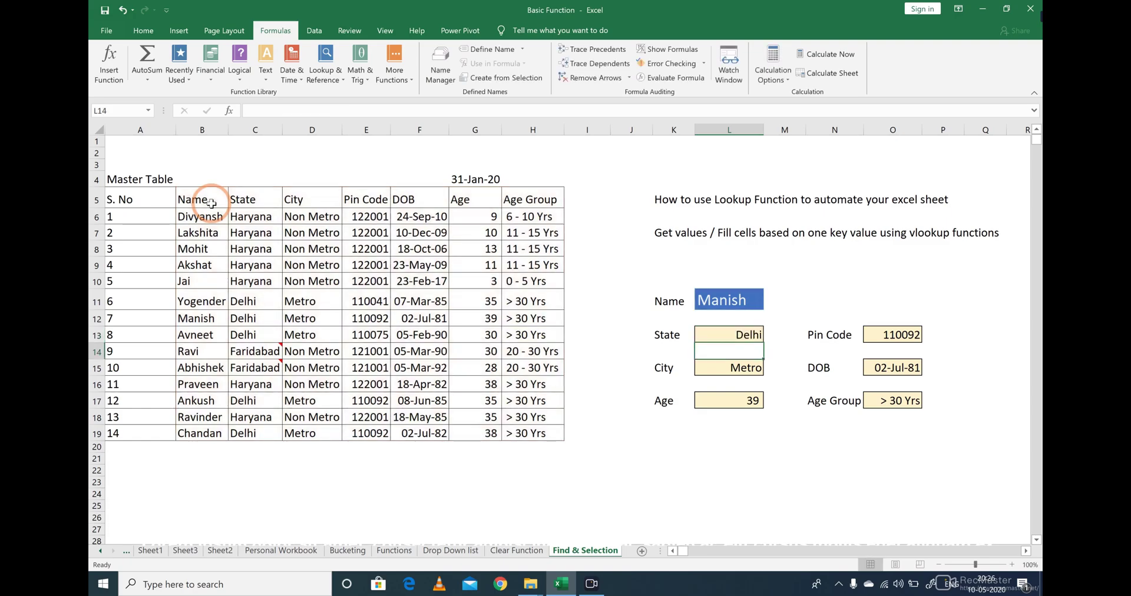
- Review the VLOOKUP formula in the State cell L13 without changing it
key("Up")
key("F2")
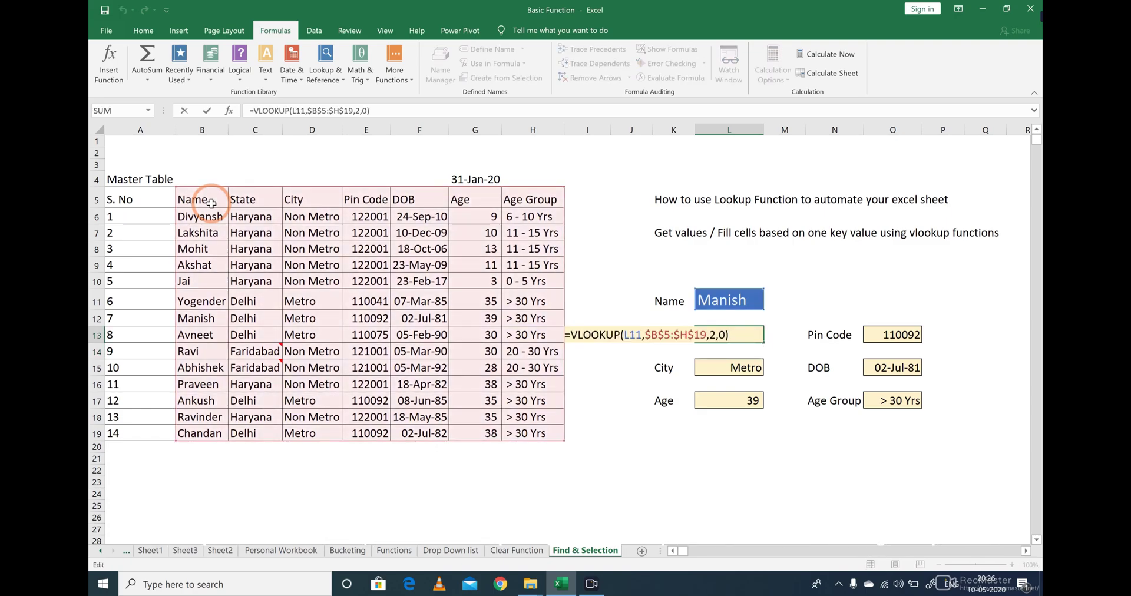
key("Escape")
- Clear the Name cell L11 to test the State lookup with an empty key
key("Up")
key("Up")
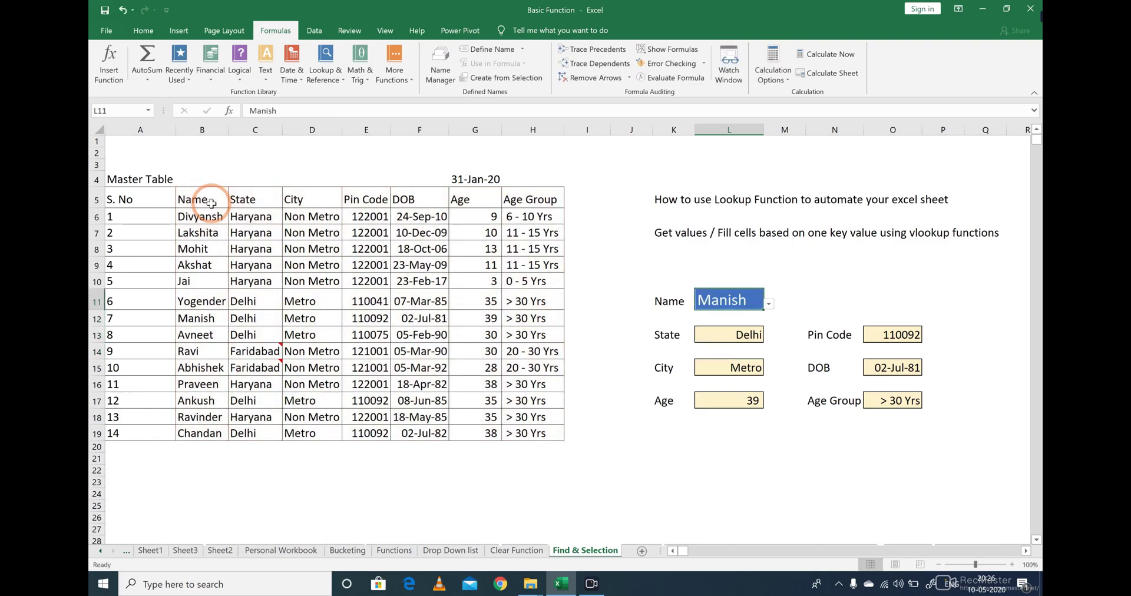
key("Delete")
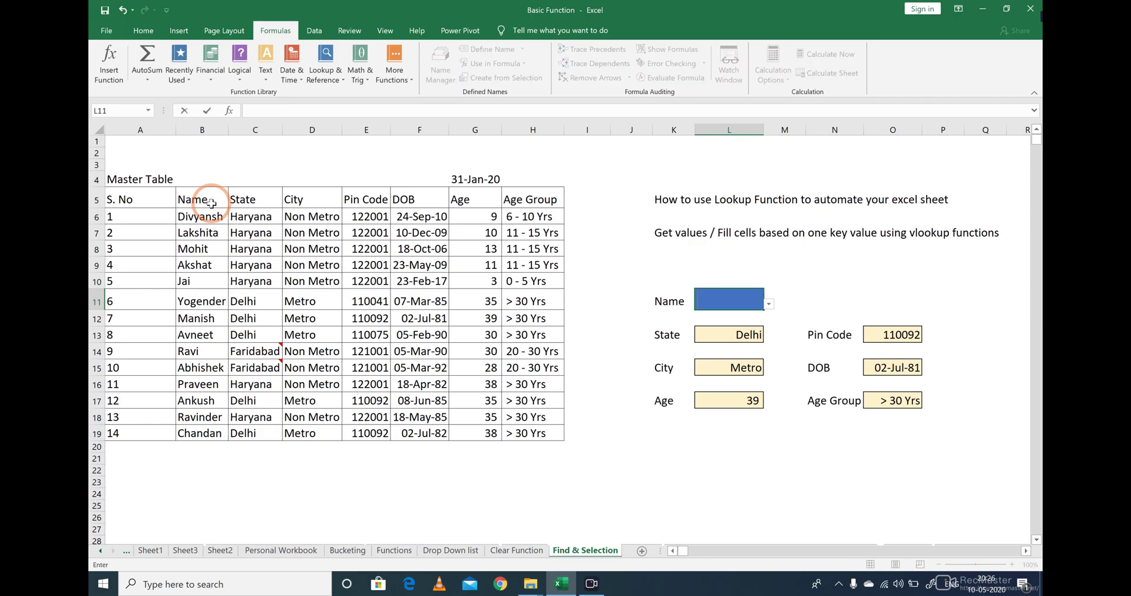
key("Down")
- Insert IFERROR( in front of the VLOOKUP in the State formula in L13
key("Down")
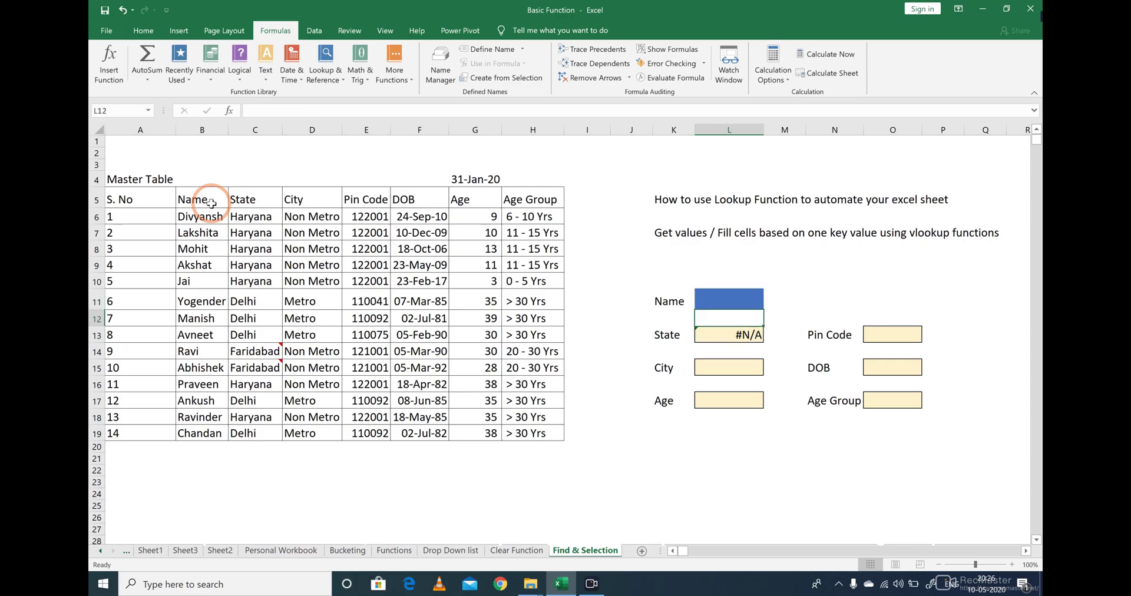
key("F2")
key("Left")
key("Left")
key("Left")
key("Left")
key("Left")
key("Left")
key("Left")
key("Left")
key("Left")
key("Left")
key("Left")
key("Left")
key("Left")
key("Left")
key("Left")
key("Left")
key("Left")
key("Left")
key("Left")
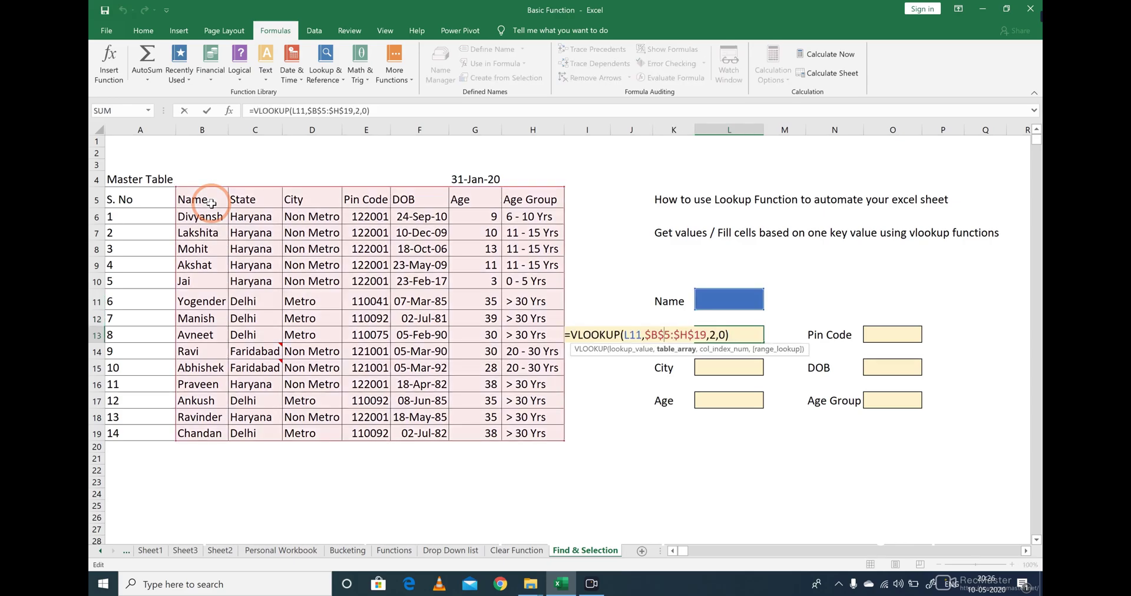
key("Left")
key("Left")
key("Left")
key("Left")
key("Left")
key("Left")
key("Left")
key("Left")
type("iferror(")
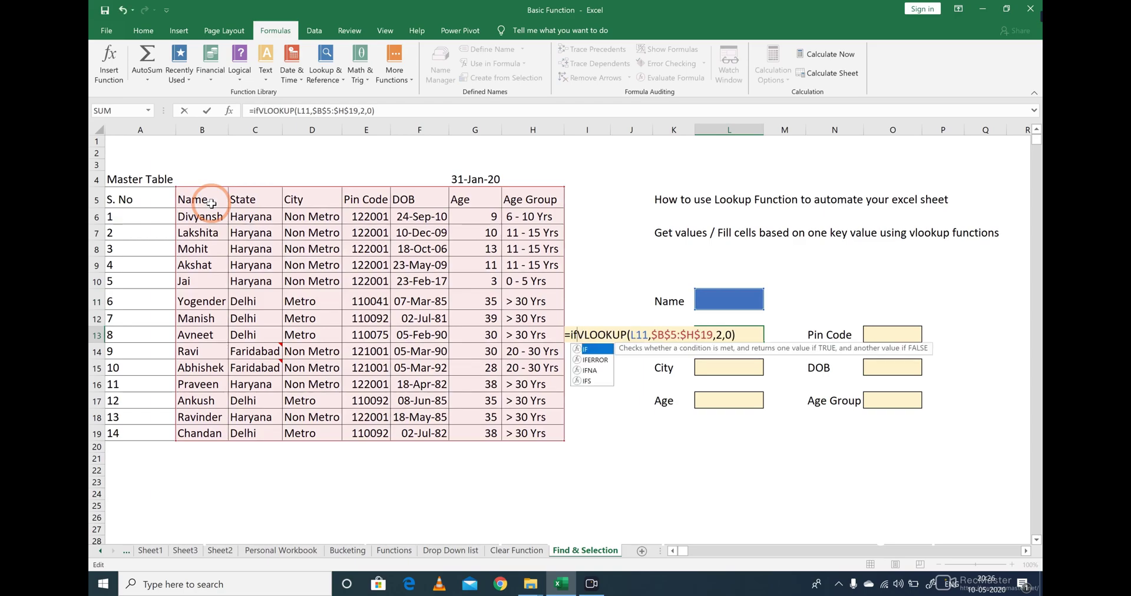
- Complete the IFERROR in L13 with an empty string "" as its error value and commit the formula
key("Right")
key("Right")
key("Right")
key("Right")
key("Right")
key("Right")
key("Right")
key("Right")
key("Right")
key("Right")
key("Right")
key("Right")
key("Right")
key("Right")
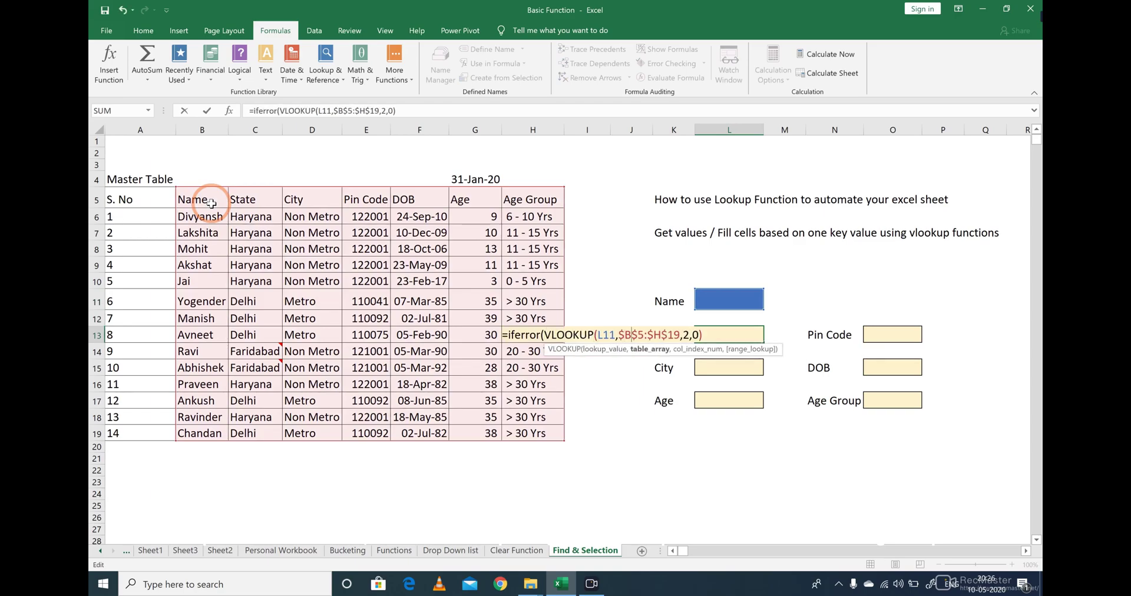
left_click(700, 330)
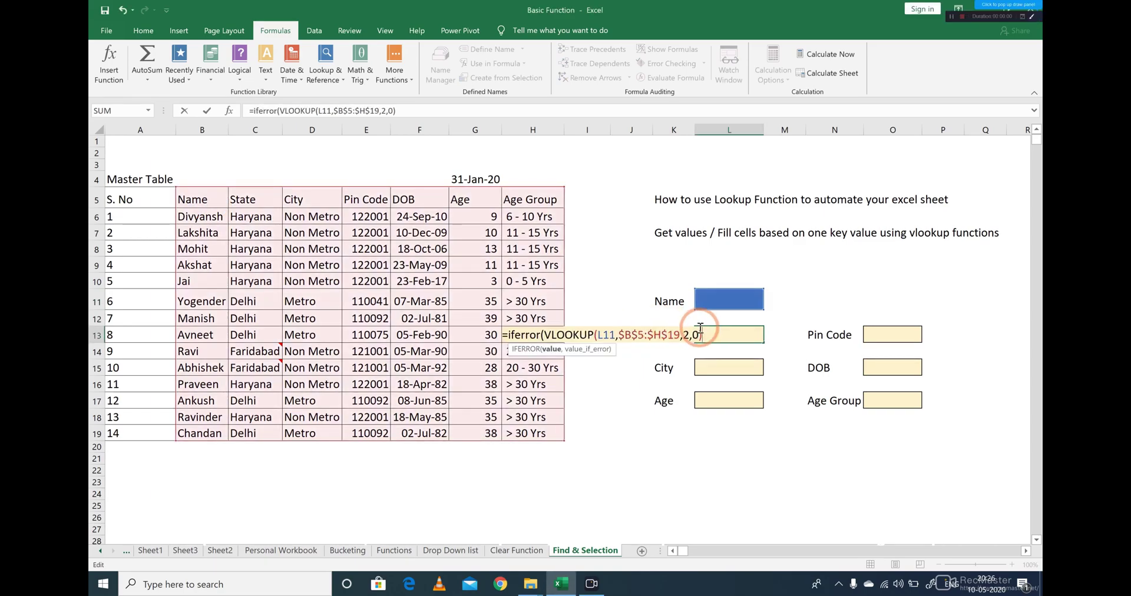
type(",\"\"")
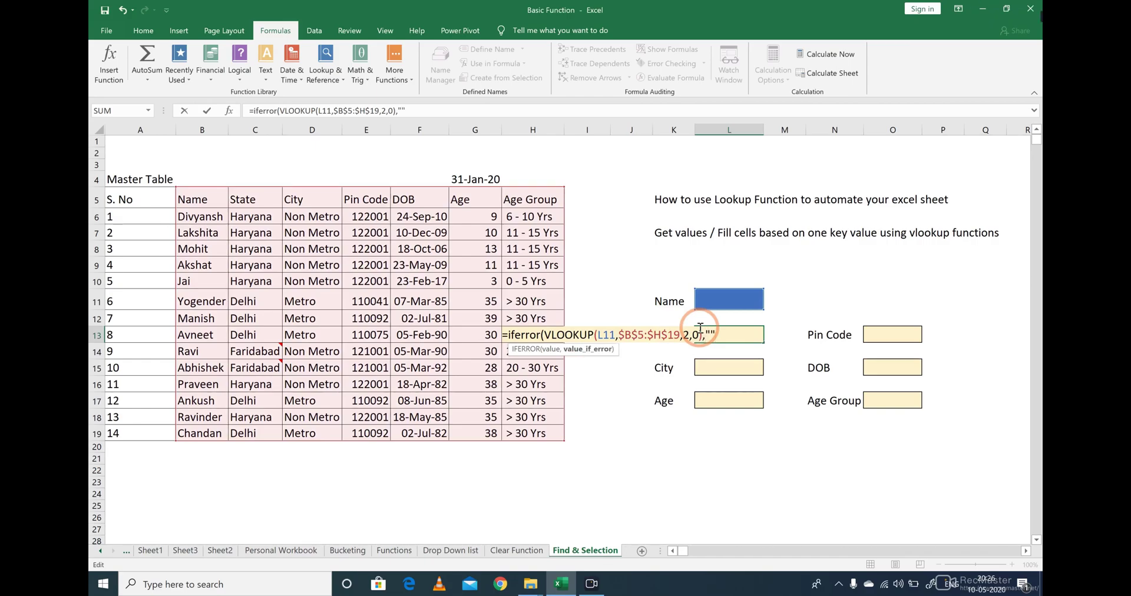
left_click(700, 325)
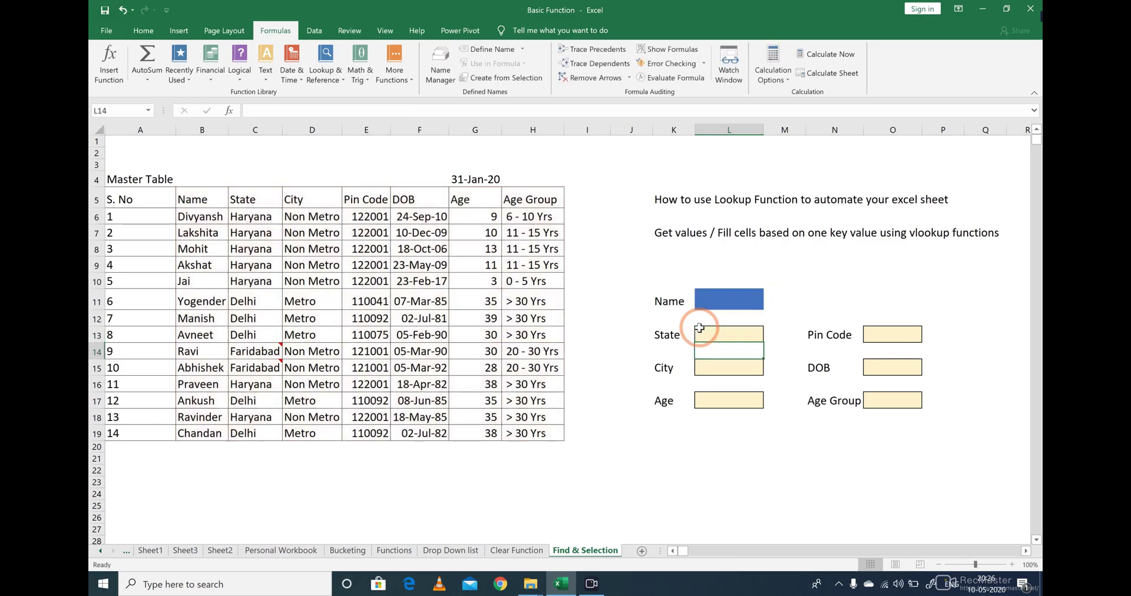
- Copy the State formula's text from L13 unchanged into the City cell L15 and the Age cell L17
key("Up")
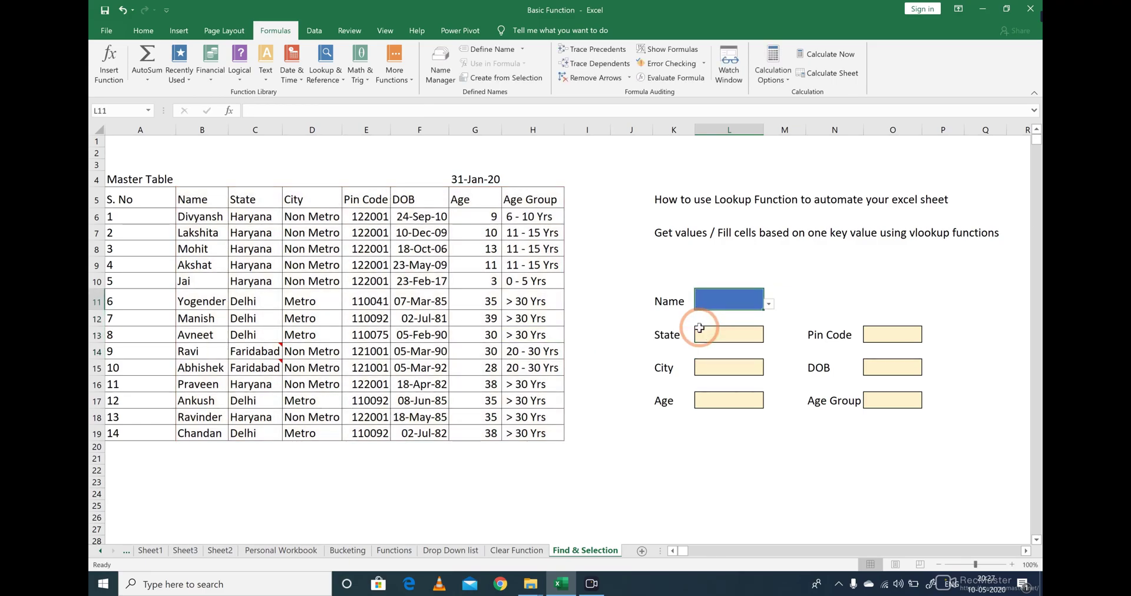
left_click(700, 330)
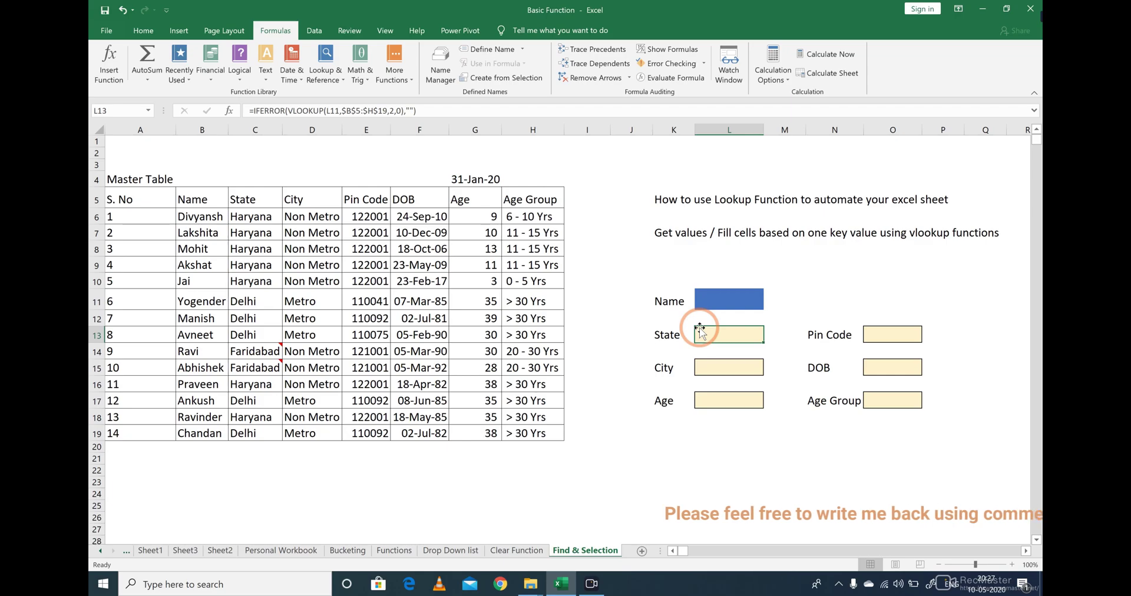
double_click(700, 330)
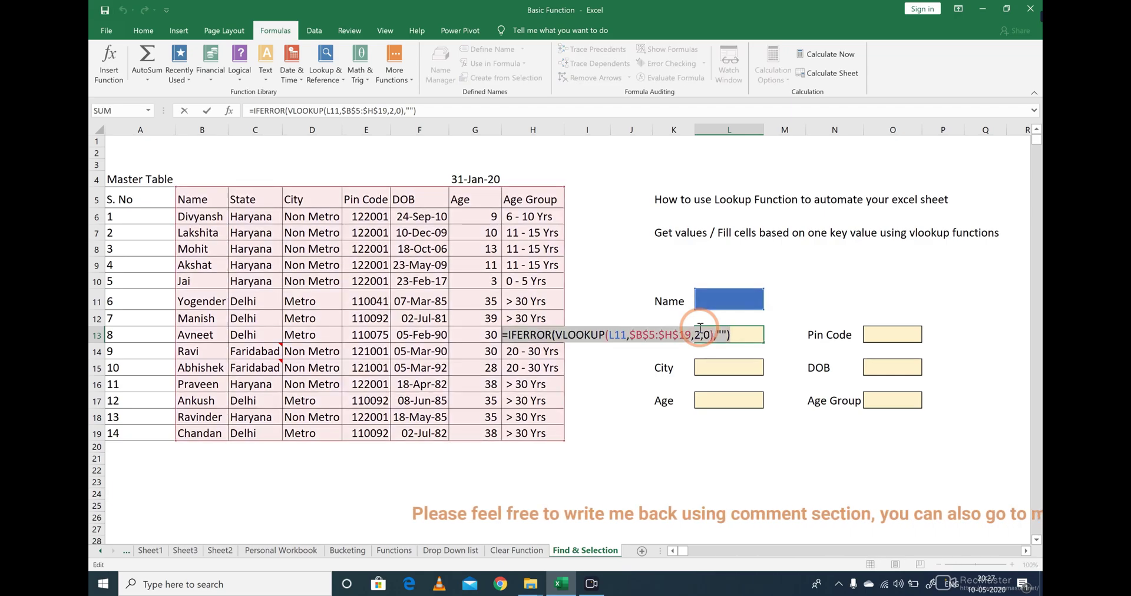
key("Escape")
key("Down")
key("Down")
key("ctrl+v")
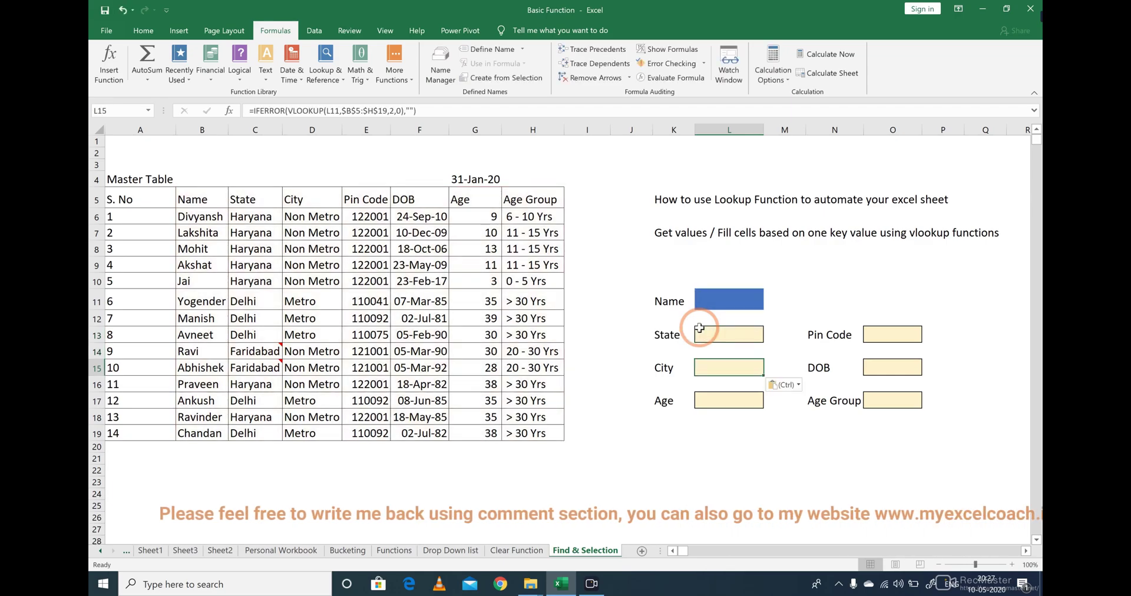
key("Down")
key("Down")
key("ctrl+v")
- Paste the same State formula into the Pin Code, DOB and Age Group cells O13, O15 and O17
key("Right")
key("Up")
key("Up")
key("Up")
key("Up")
key("Right")
key("Right")
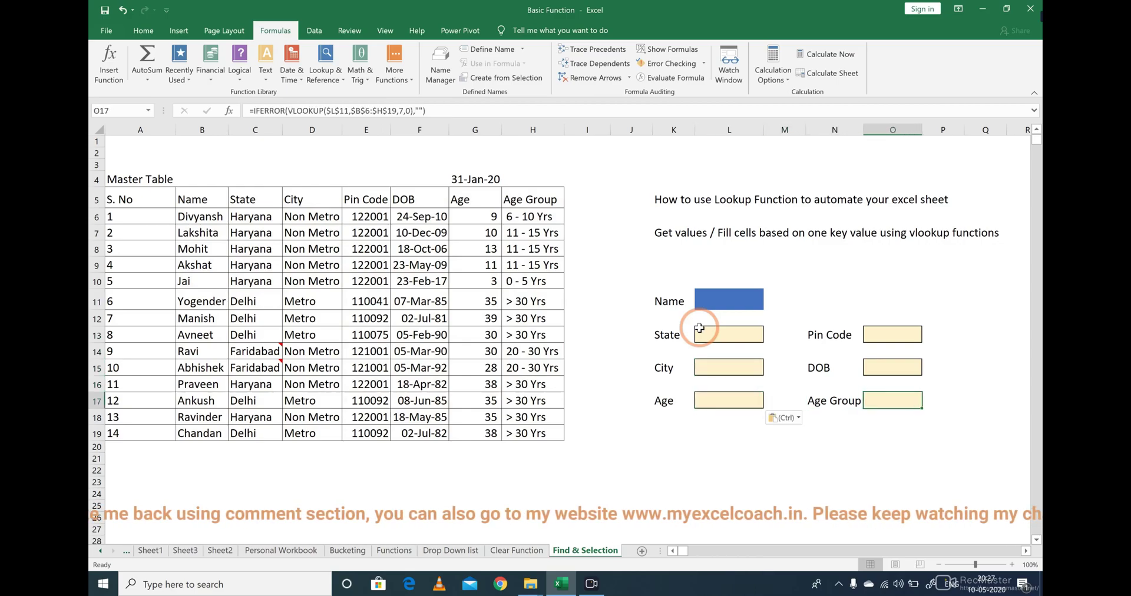
key("ctrl+v")
key("Down")
key("Down")
key("ctrl+v")
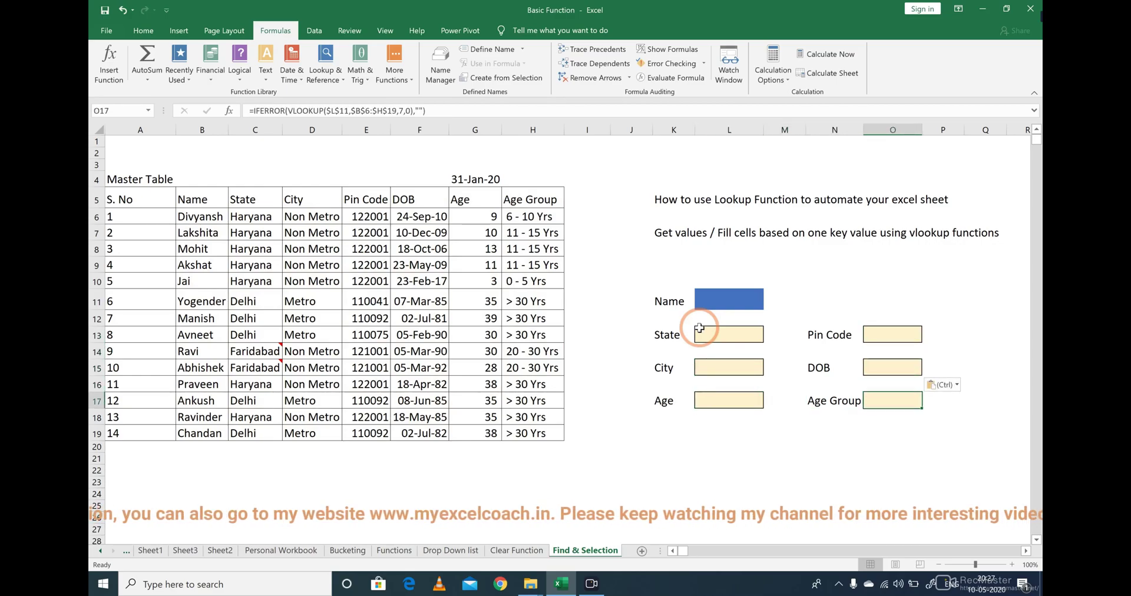
key("Down")
key("Down")
key("ctrl+v")
- Check the City formula in L15 against the position of City in the master table's headers, counting from Name
key("Left")
key("Left")
key("Left")
key("Up")
key("Up")
key("F2")
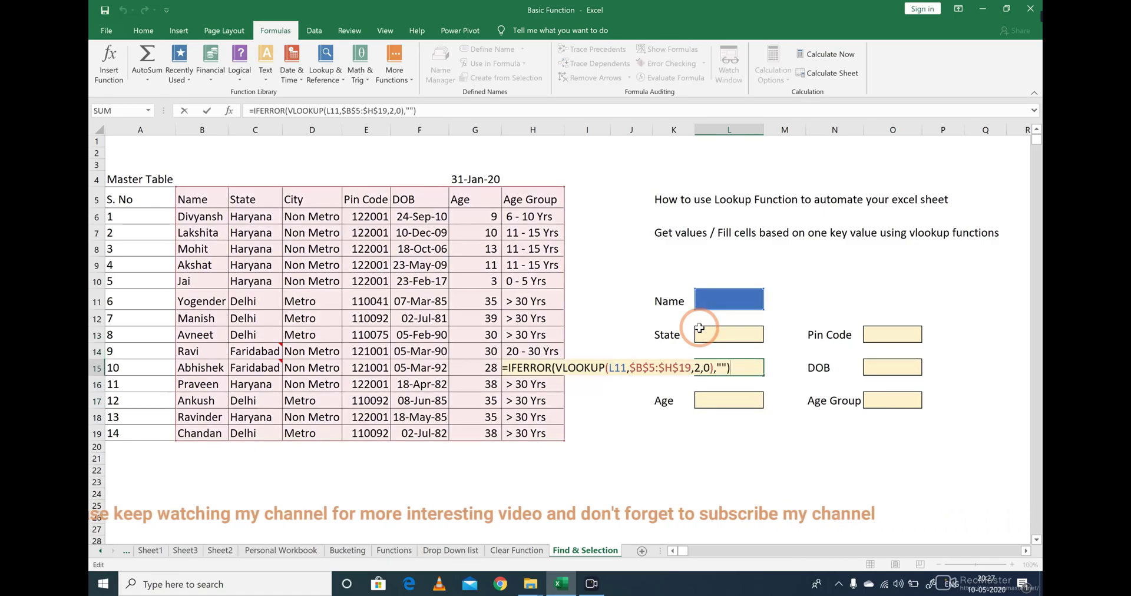
key("Escape")
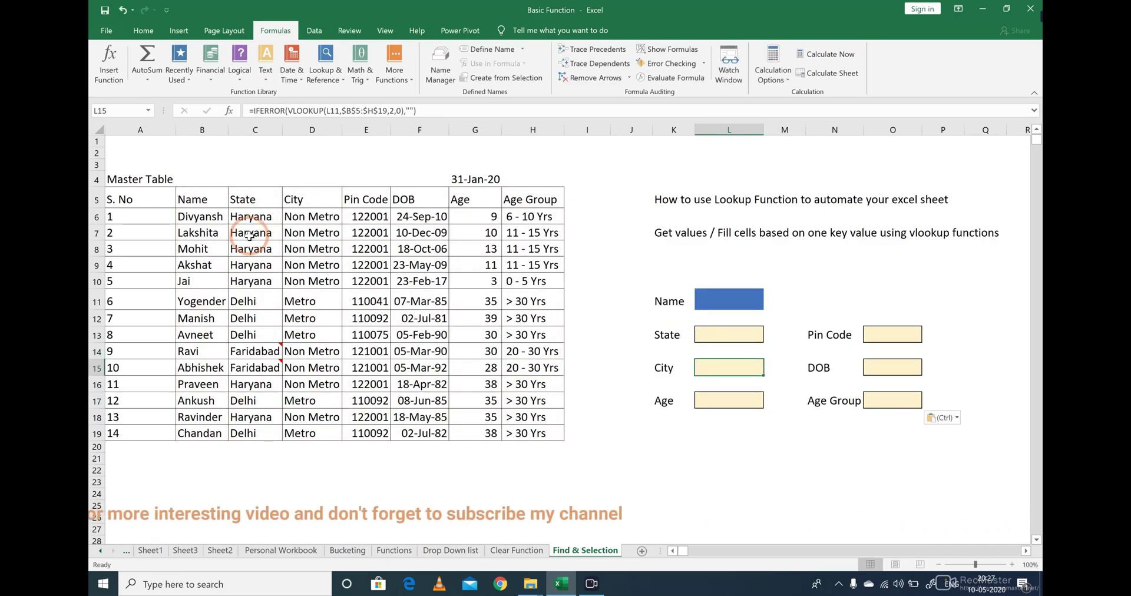
left_click_drag(197, 199, 293, 204)
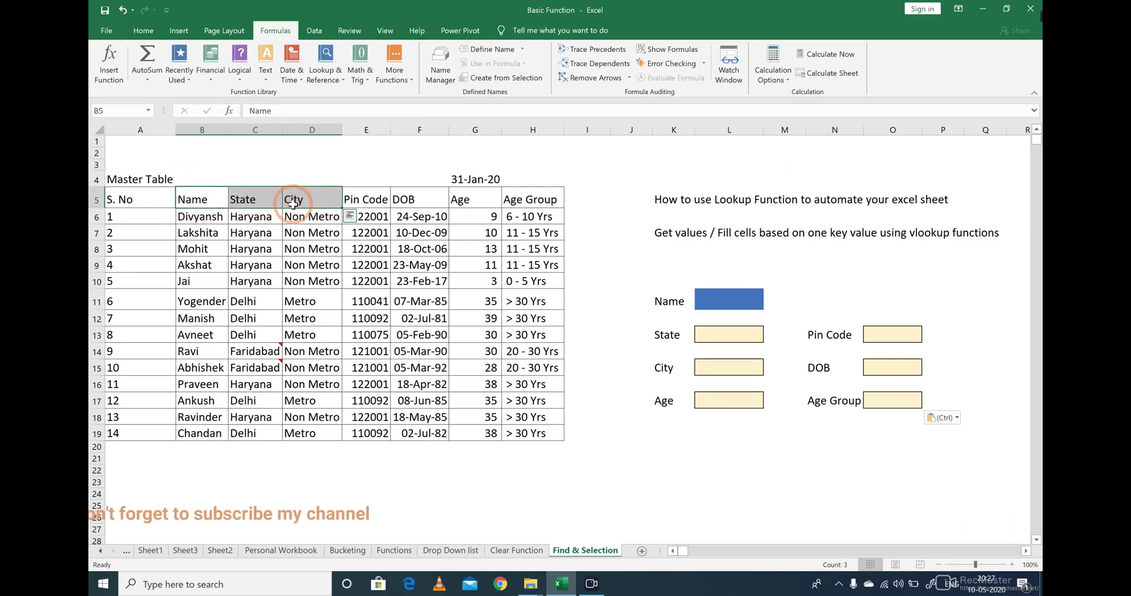
left_click(294, 201)
- Set the column index in the City formula in L15 to 3
left_click(725, 375)
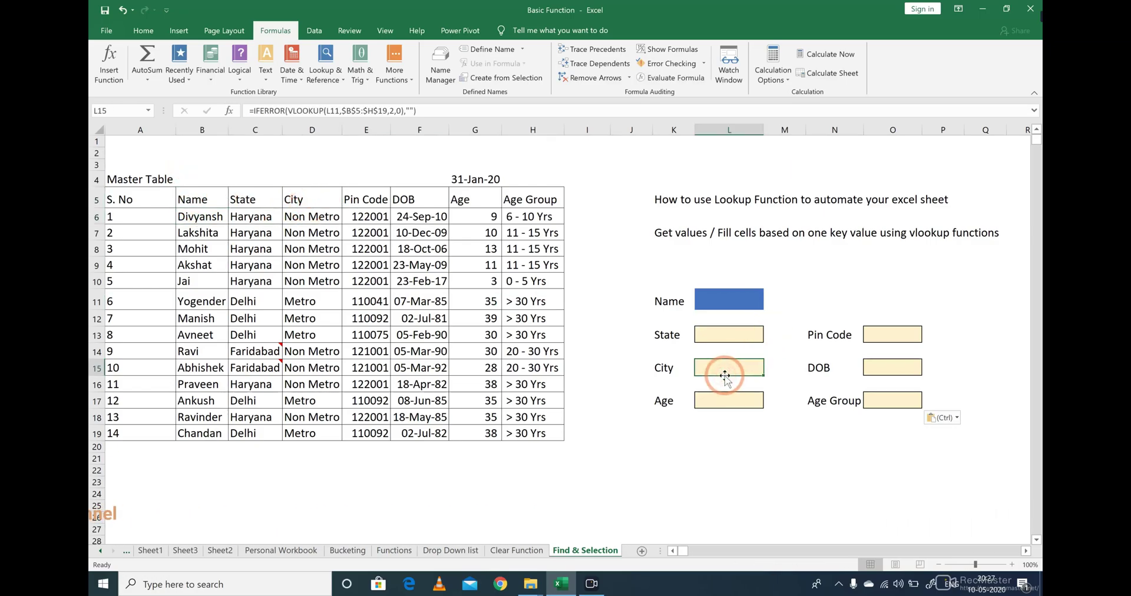
double_click(724, 376)
key("shift+Right")
type("3")
key("Return")
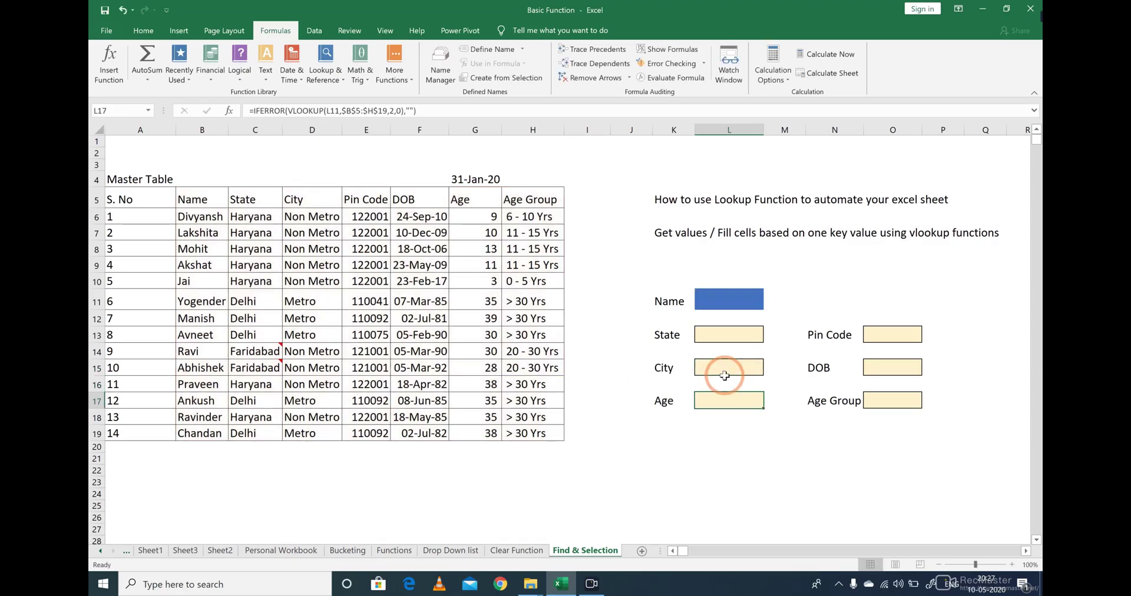
- Set the column index in the Age formula in L17 to 6
key("F2")
key("Left")
key("Left")
key("Left")
key("Left")
key("Left")
key("Left")
key("Left")
key("Left")
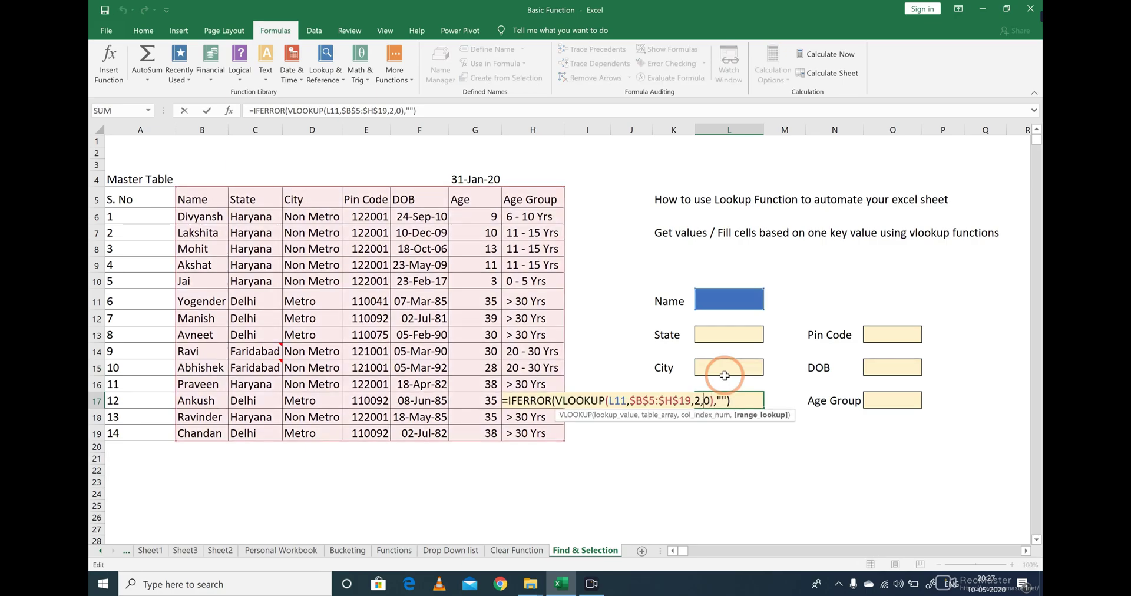
key("Escape")
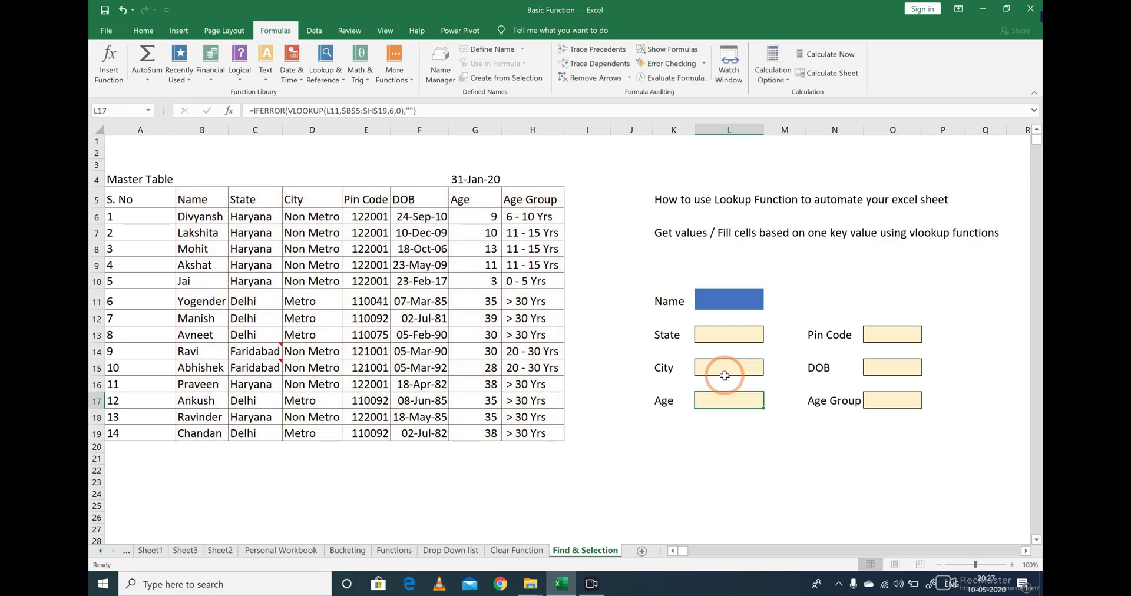
- Set the column index in the Pin Code formula in O13 to that column's position in the master table, counting from Name
key("Right")
key("Right")
key("Right")
key("Up")
key("Up")
key("Up")
key("Up")
key("F2")
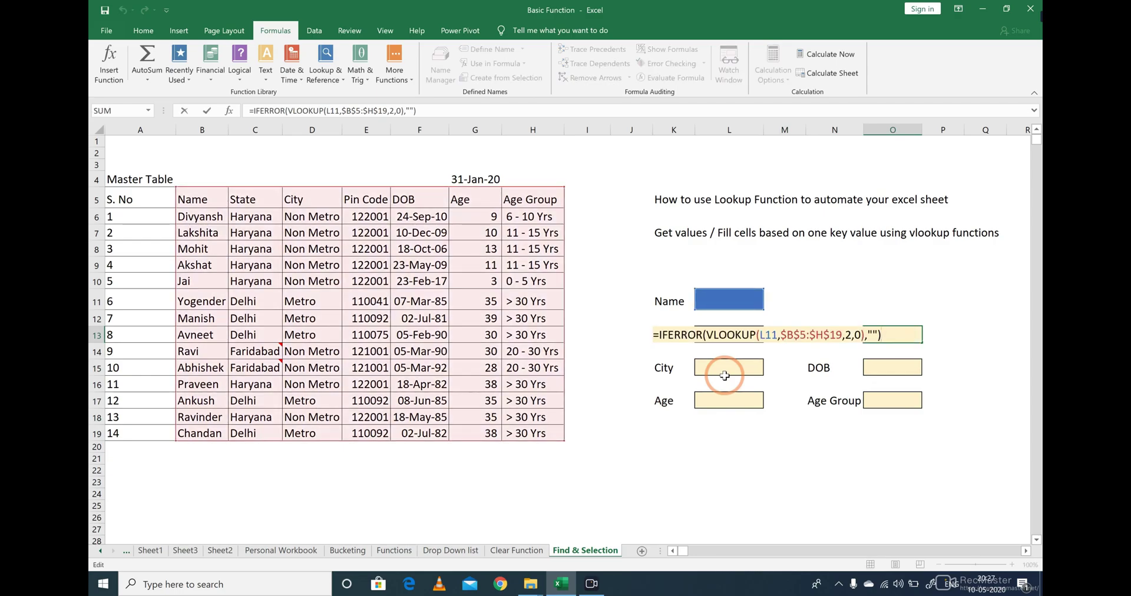
key("Escape")
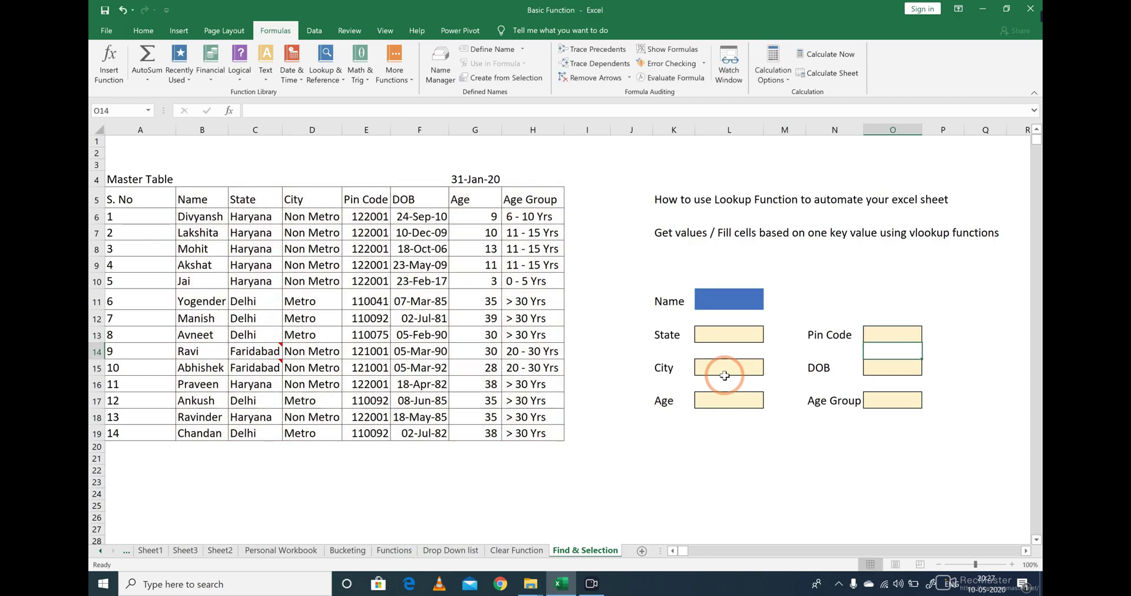
key("F2")
key("Left")
key("Left")
key("Left")
key("Left")
key("Left")
key("Left")
key("Left")
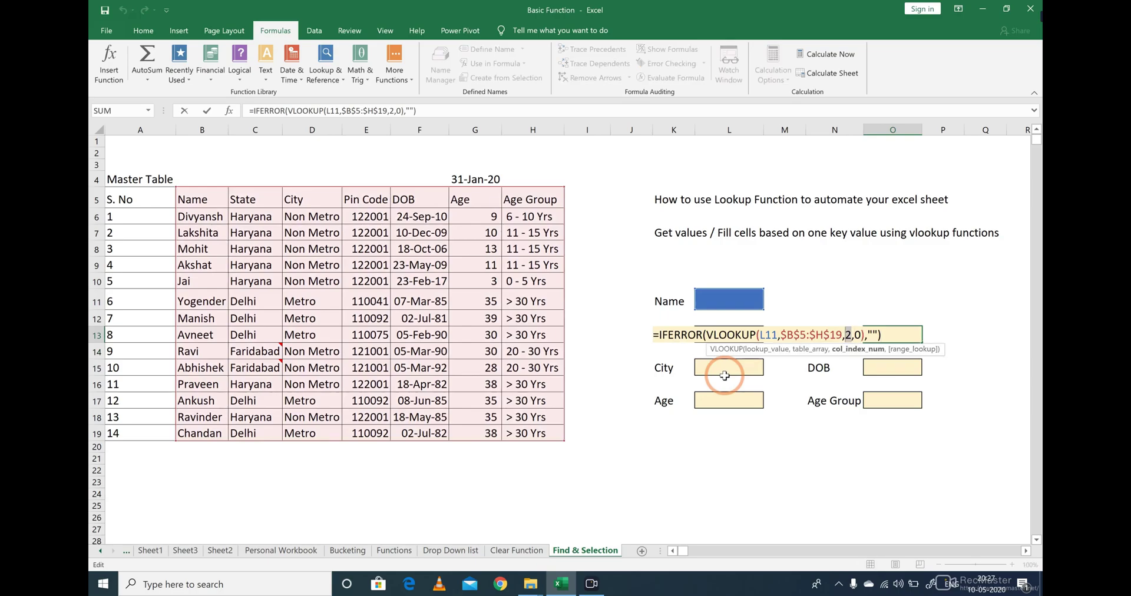
key("Return")
key("Return")
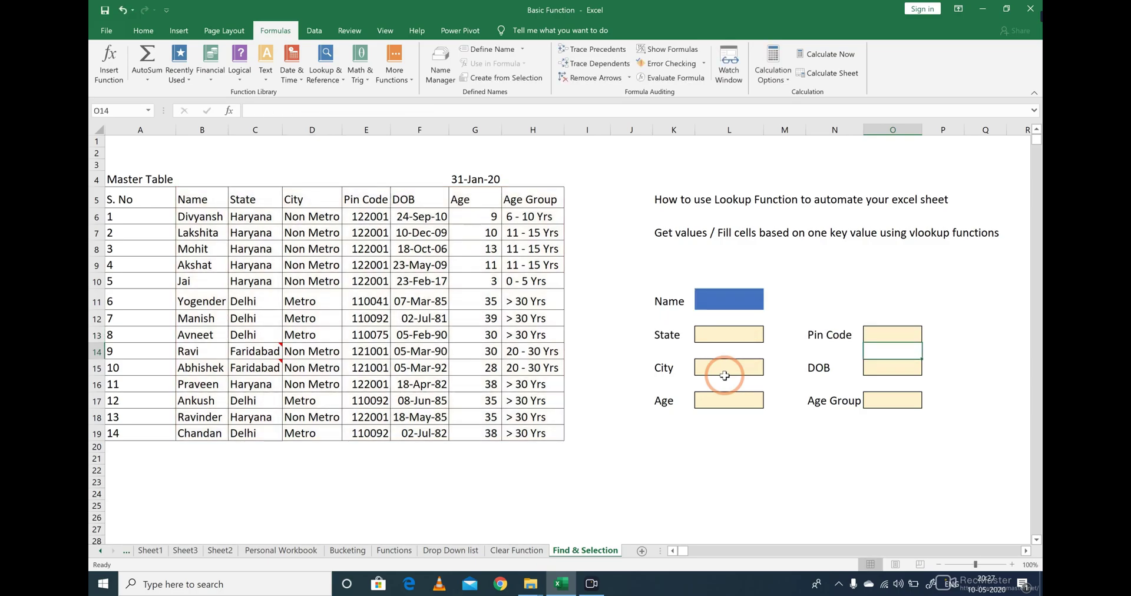
- Set the column index in the DOB formula in O15 to 5
key("F2")
key("Left")
key("Left")
key("Left")
key("Left")
key("Left")
key("Left")
key("Left")
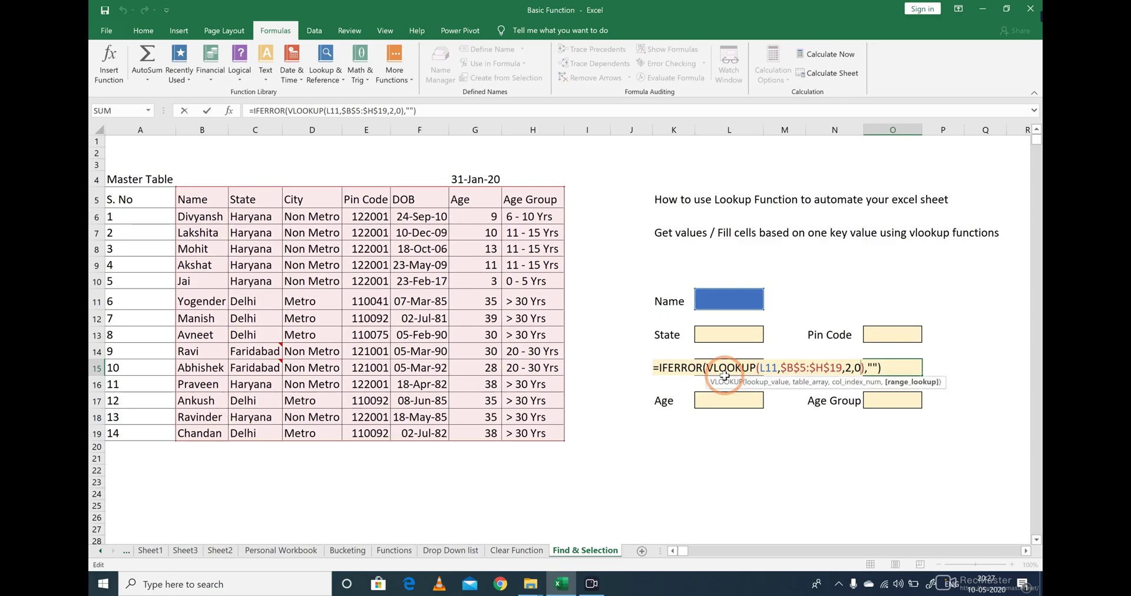
key("shift+Left")
type("5")
key("Return")
key("Return")
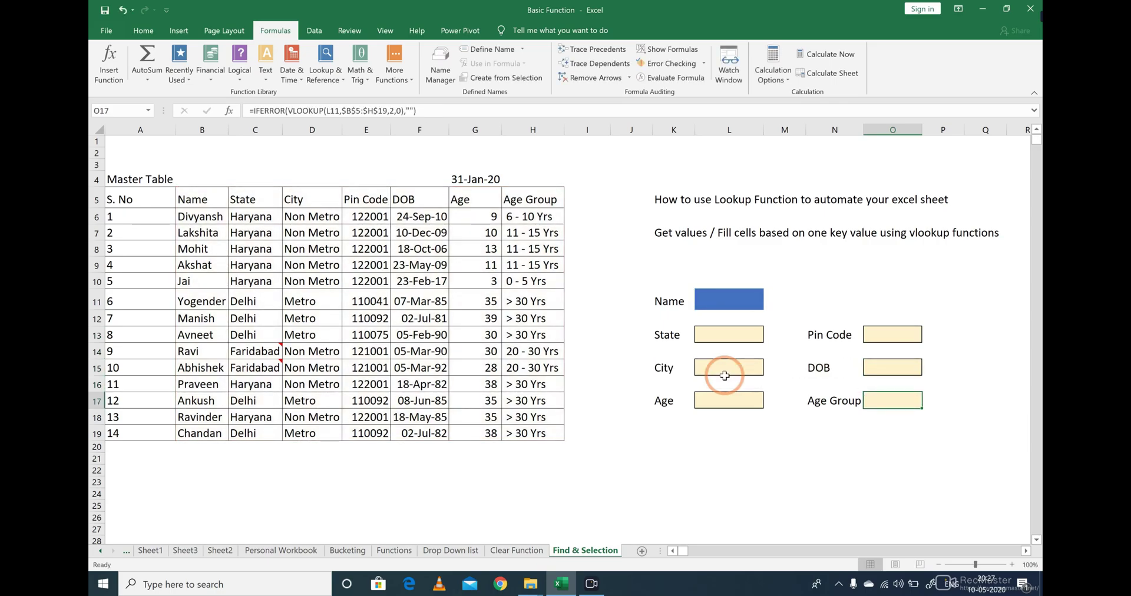
- Set the column index in the Age Group formula in O17 to 7
key("F2")
key("Left")
key("Left")
key("Left")
key("Left")
key("Left")
key("Left")
key("Left")
key("shift+Left")
type("7")
key("Return")
- Choose the fifth person in the name list for the Name cell L11
key("Up")
key("Left")
key("Left")
key("Left")
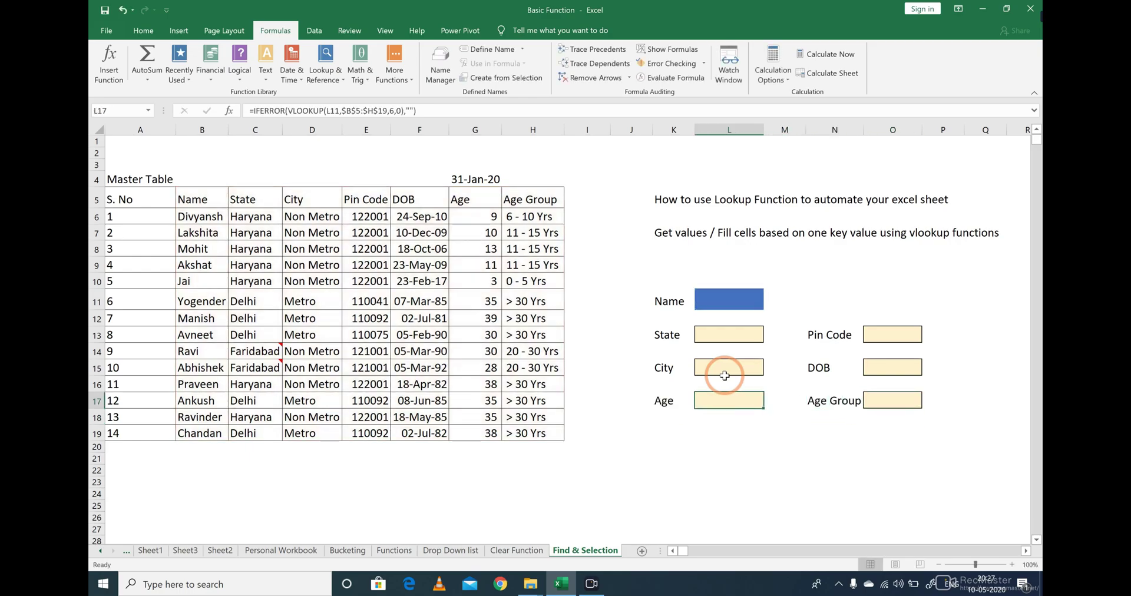
left_click(749, 299)
left_click(769, 304)
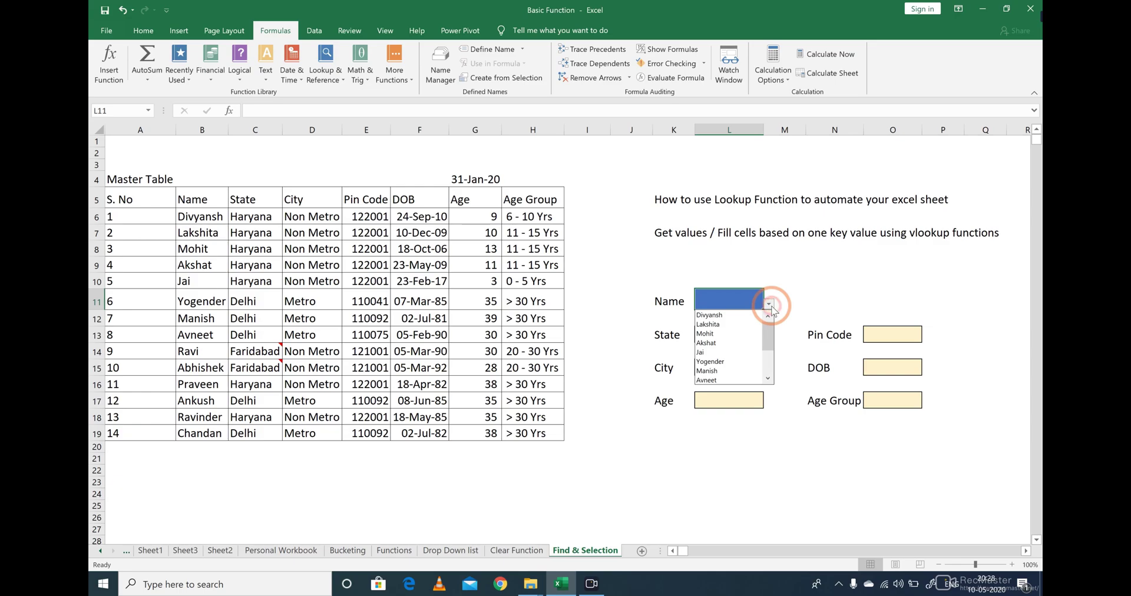
left_click(715, 353)
key("Return")
- Check the State and City formulas and the filled form fields against the chosen person's row in the master table
key("Down")
key("Down")
key("Down")
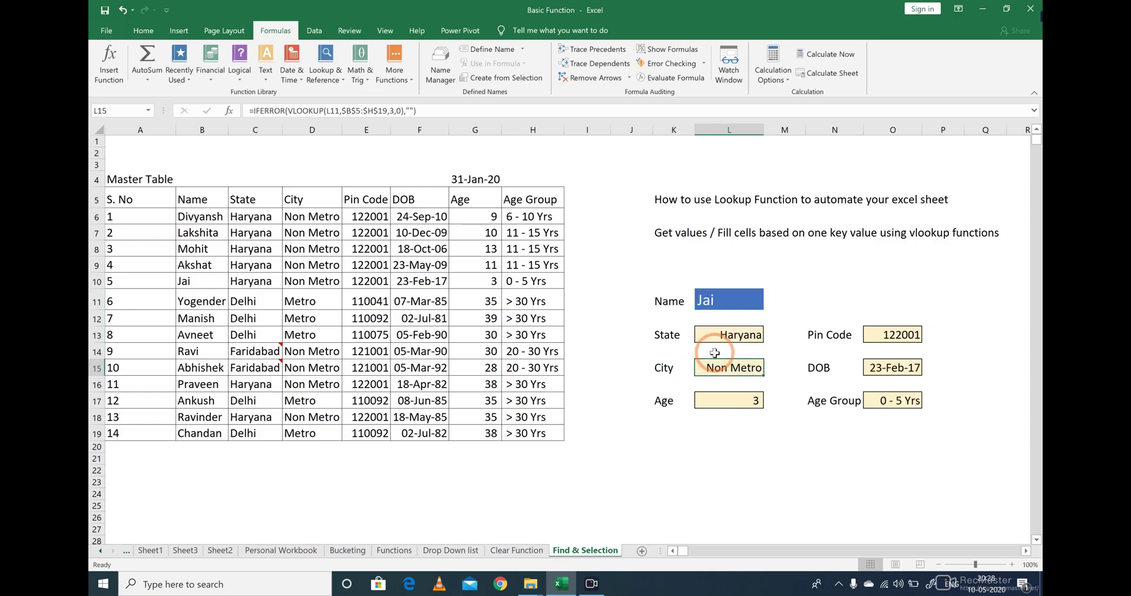
left_click(715, 353)
key("Up")
key("Up")
key("Up")
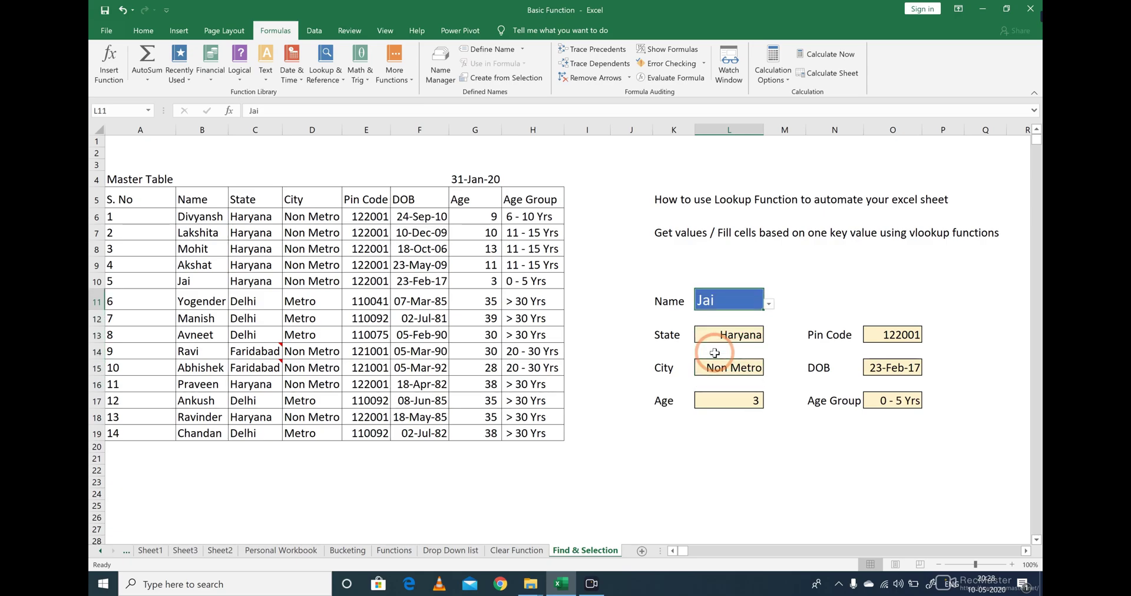
key("Down")
key("Down")
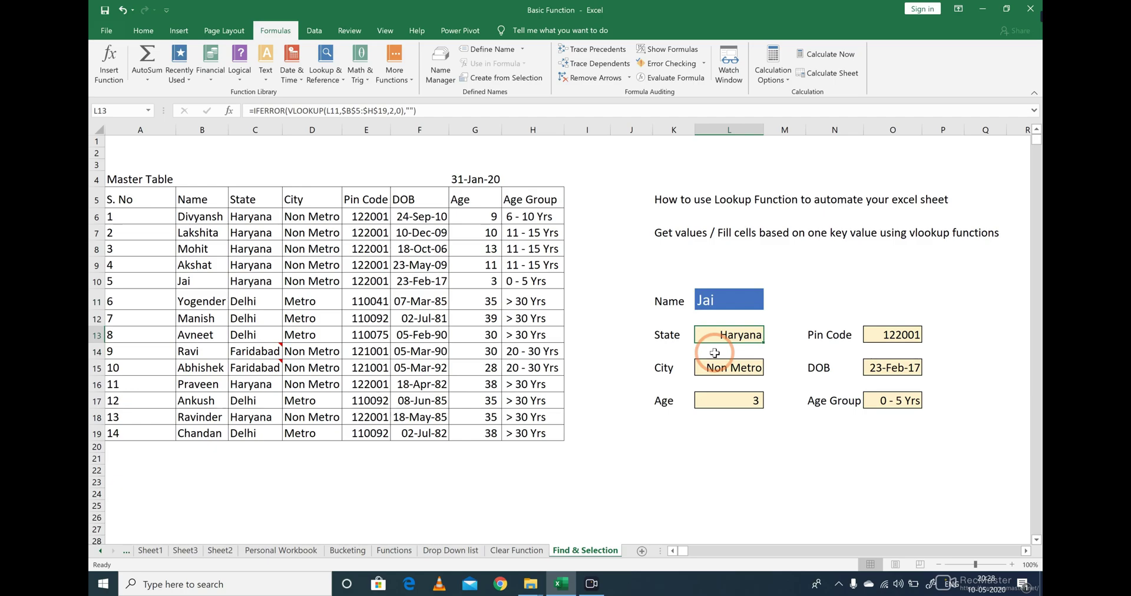
key("Up")
key("Up")
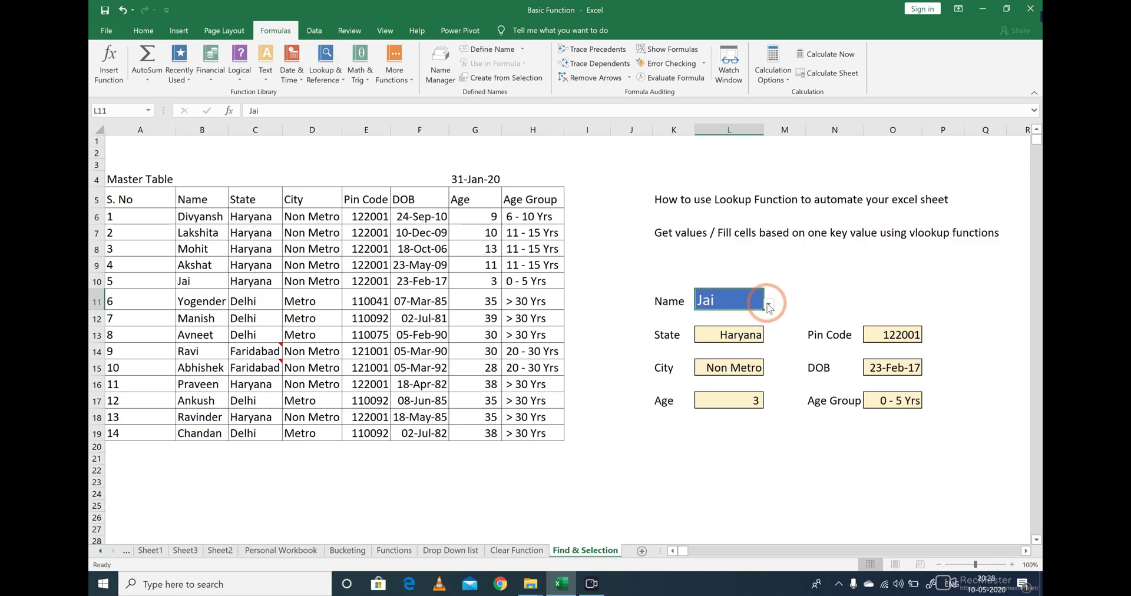
left_click(769, 305)
left_click(831, 289)
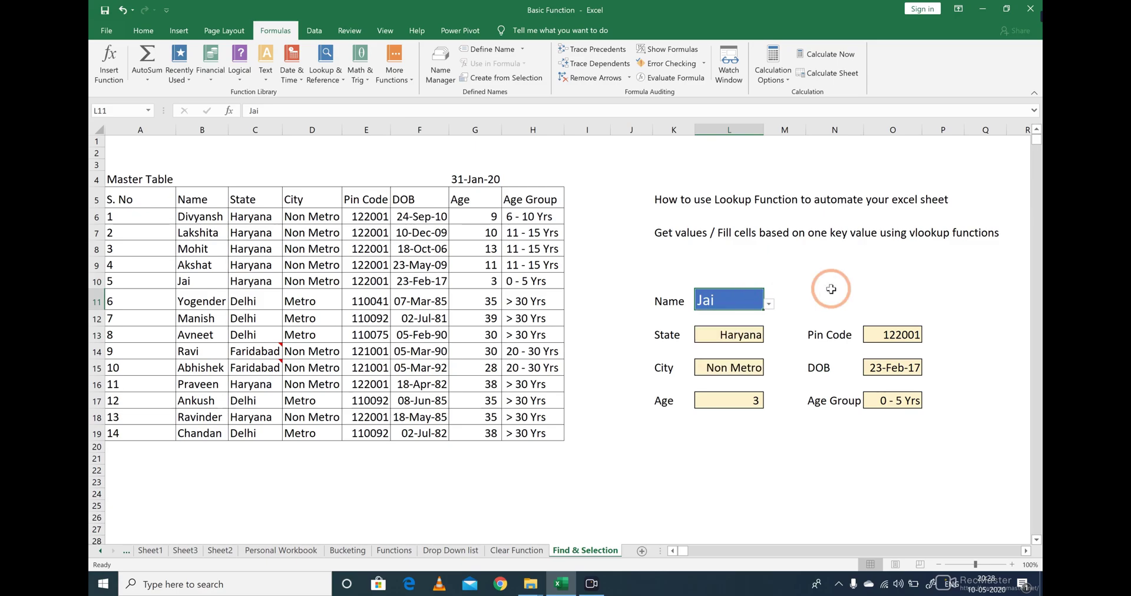